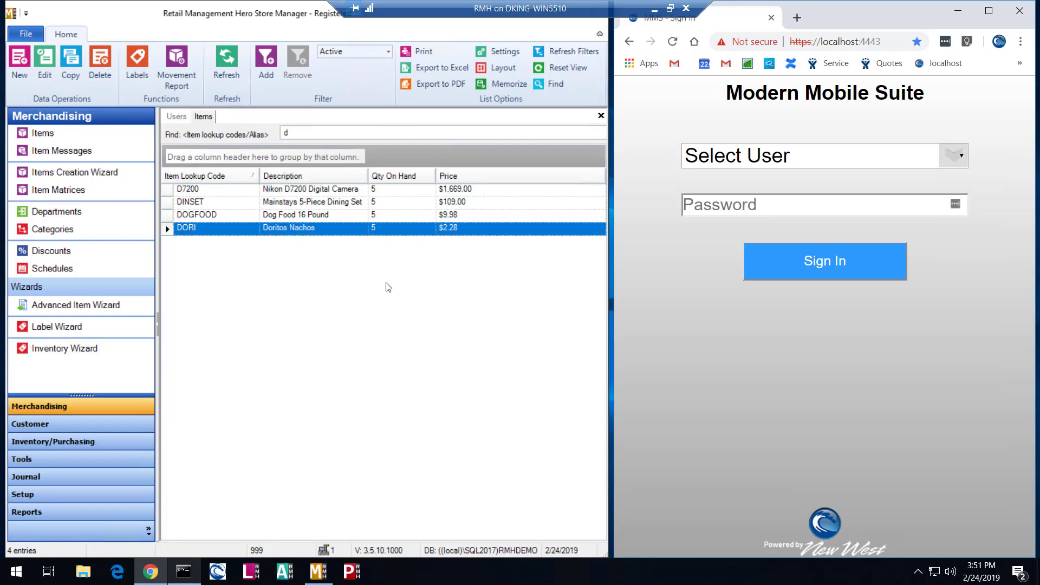
Step: Sign in to Modern Mobile Suite as the selected user
left_click(956, 157)
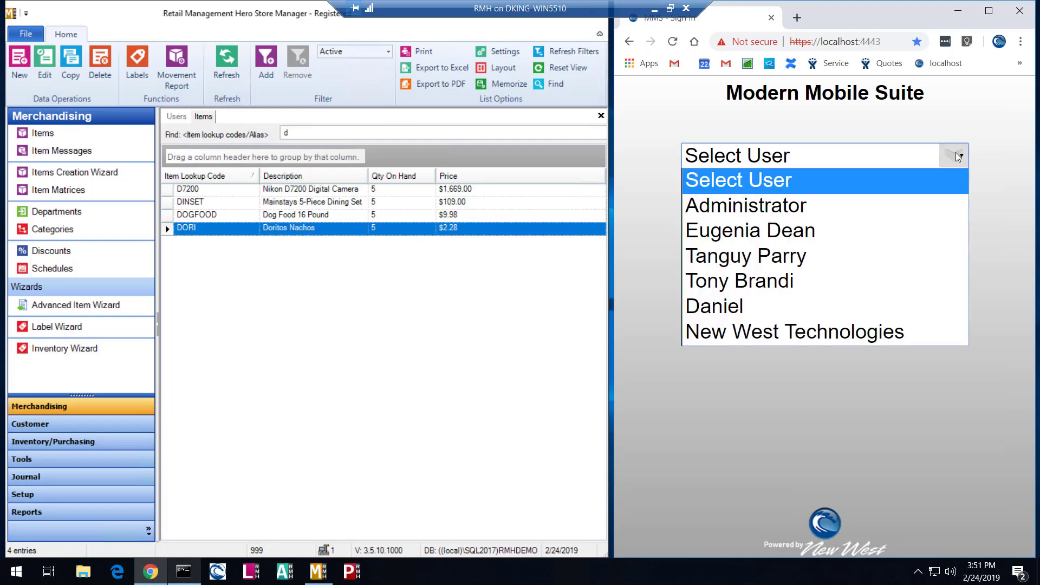
left_click(722, 316)
left_click(808, 264)
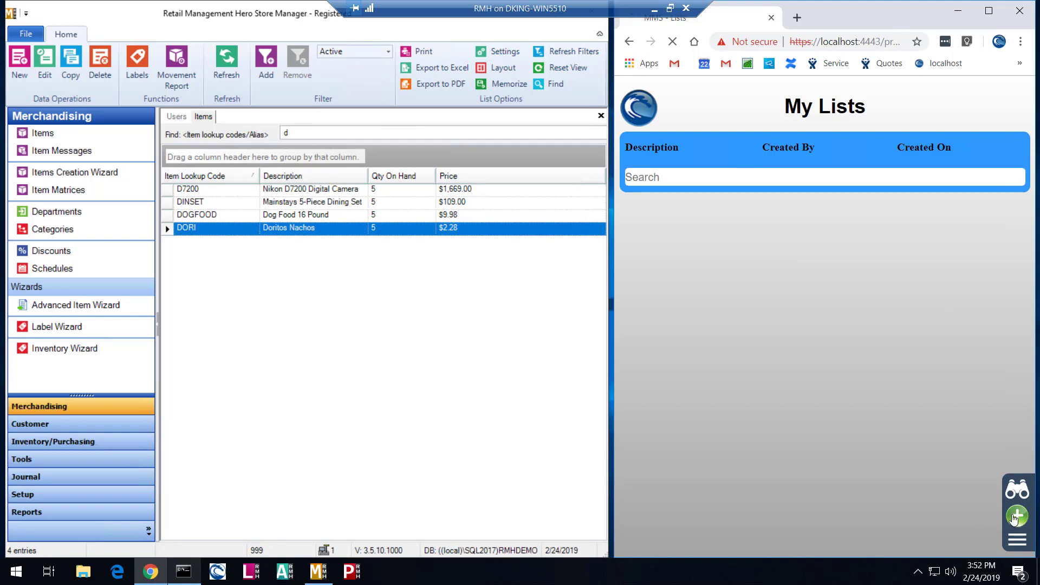
Step: Create a new count list under the suggested name 'Daniel - 13'
left_click(1016, 517)
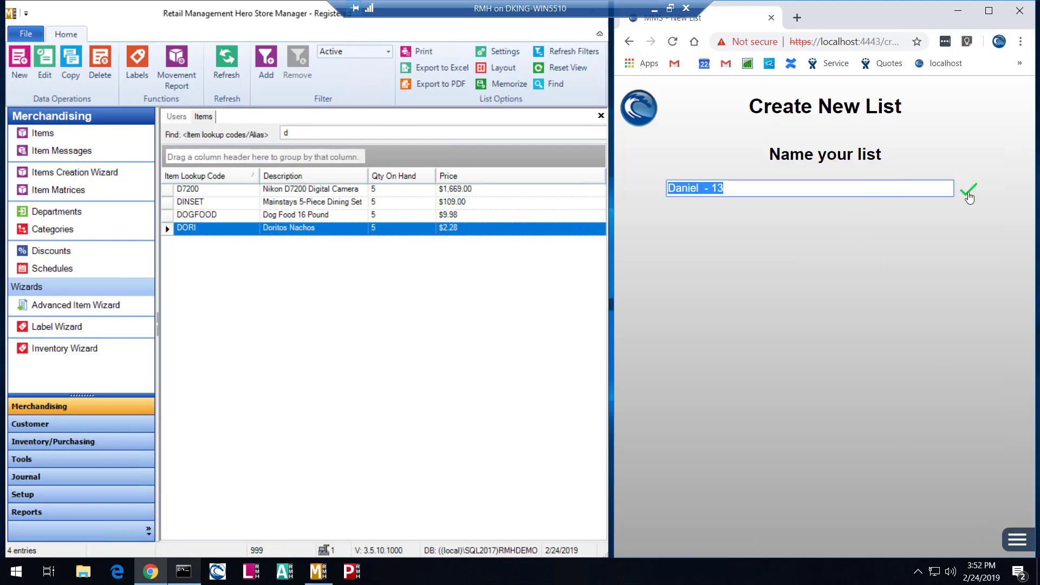
left_click(969, 193)
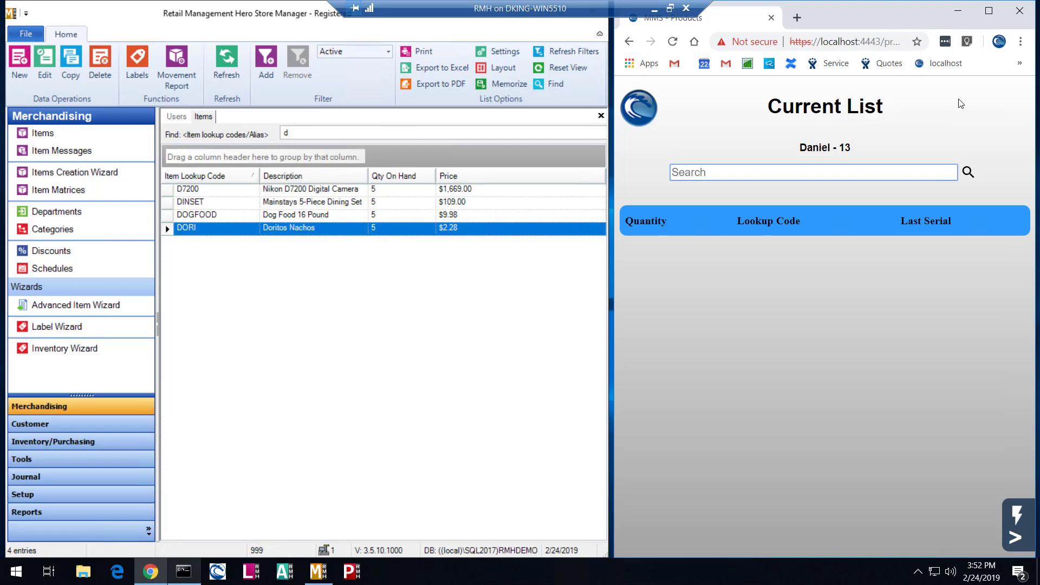
type("dinset")
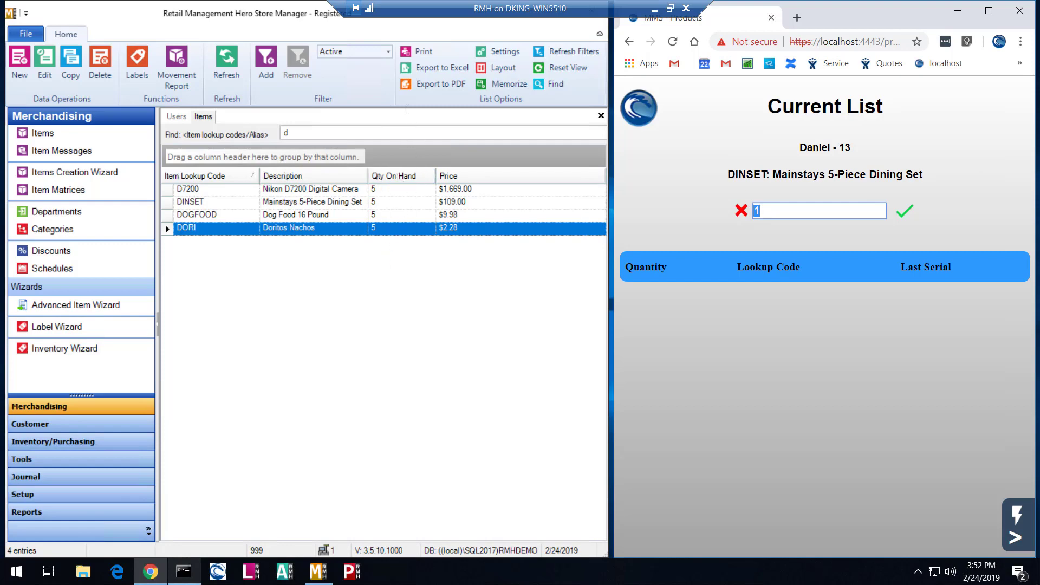
type("9")
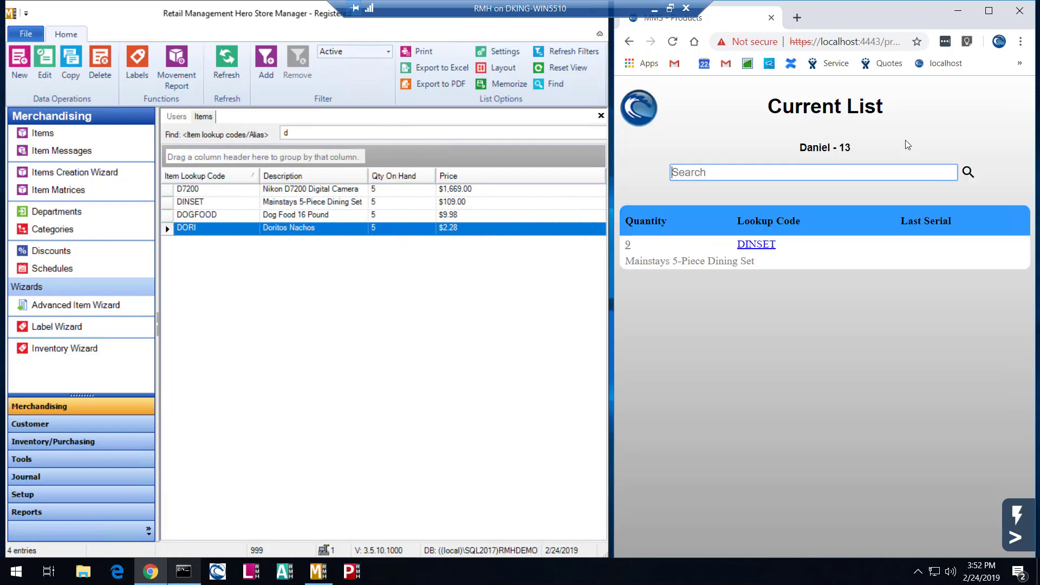
type("dogfood")
Step: Count DINSET at 9 and DOGFOOD at 3 into the list
key("Return")
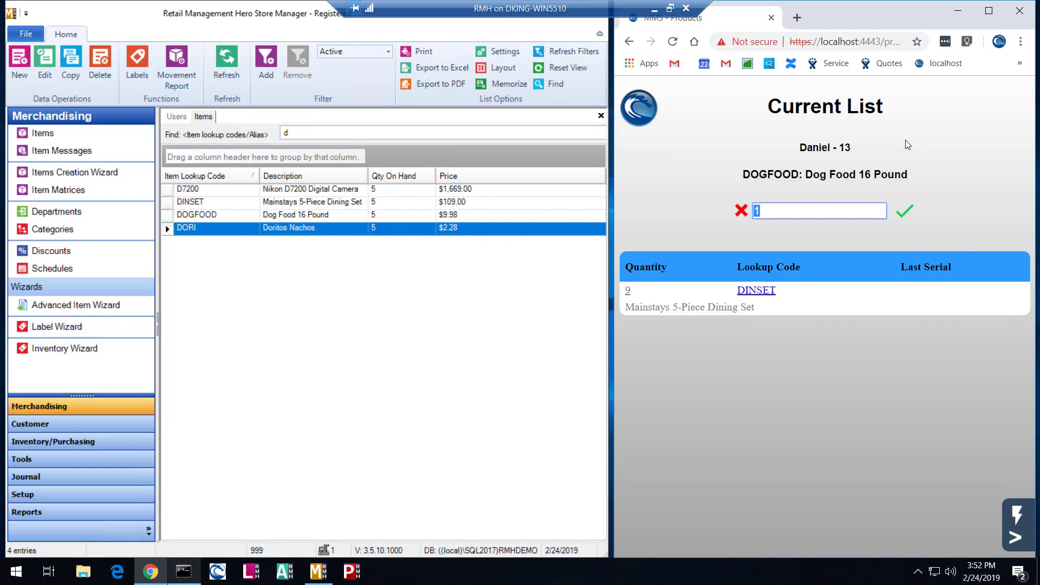
type("3")
key("Return")
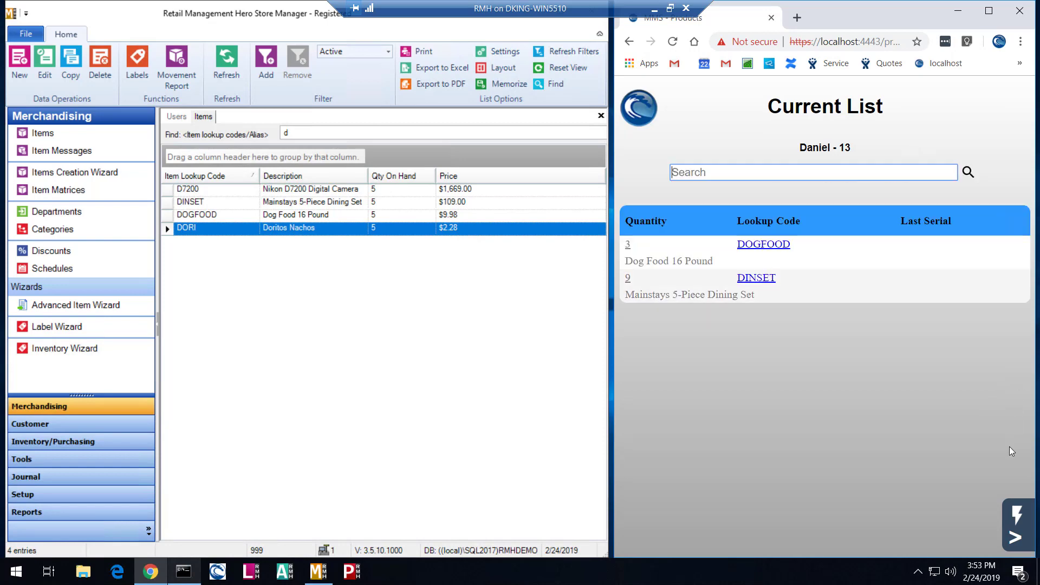
Step: With Quick Scan on, scan DORI repeatedly to bring its count to 4
left_click(1017, 513)
type("dori")
key("Return")
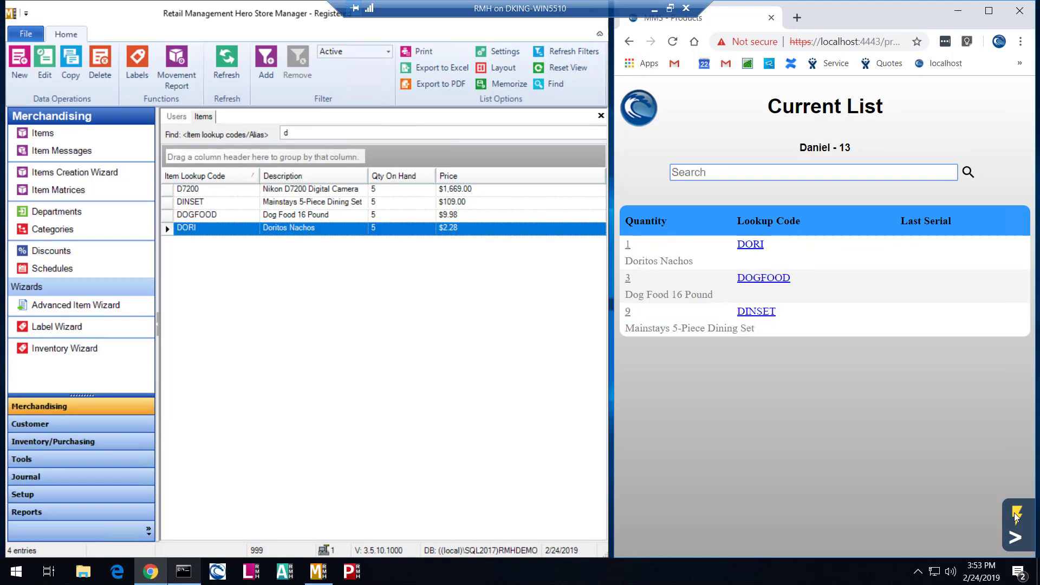
type("dori")
key("Return")
type("dori")
key("Return")
Step: View the list's inventory count summary and choose Cycle Commit for it
left_click(1015, 539)
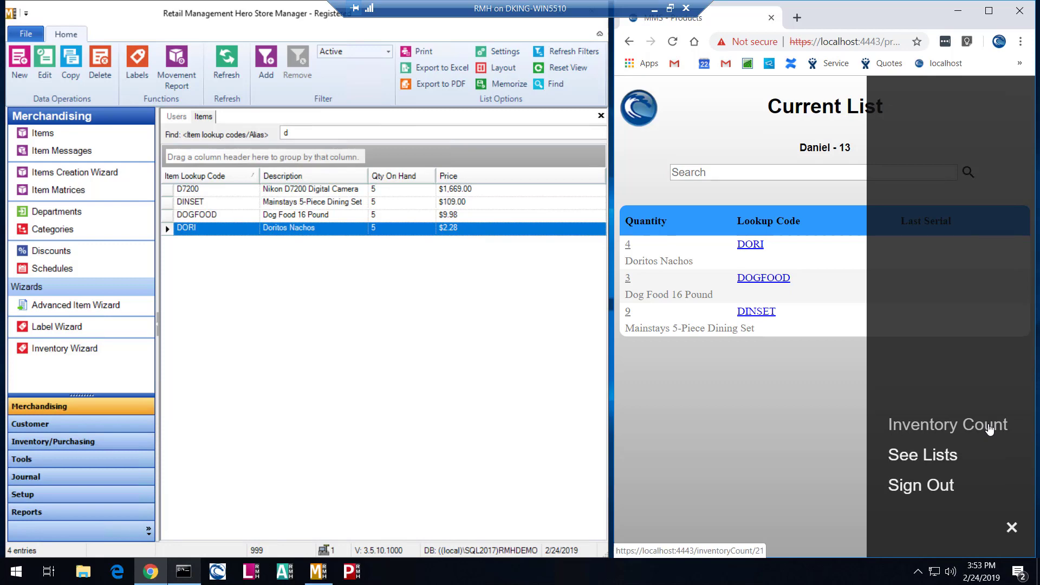
left_click(989, 429)
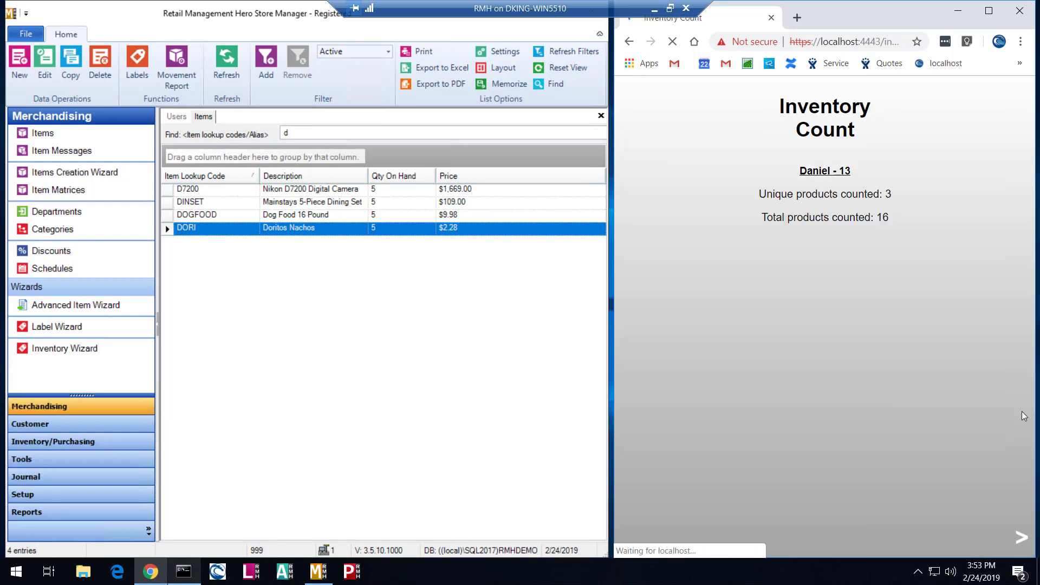
left_click(1022, 539)
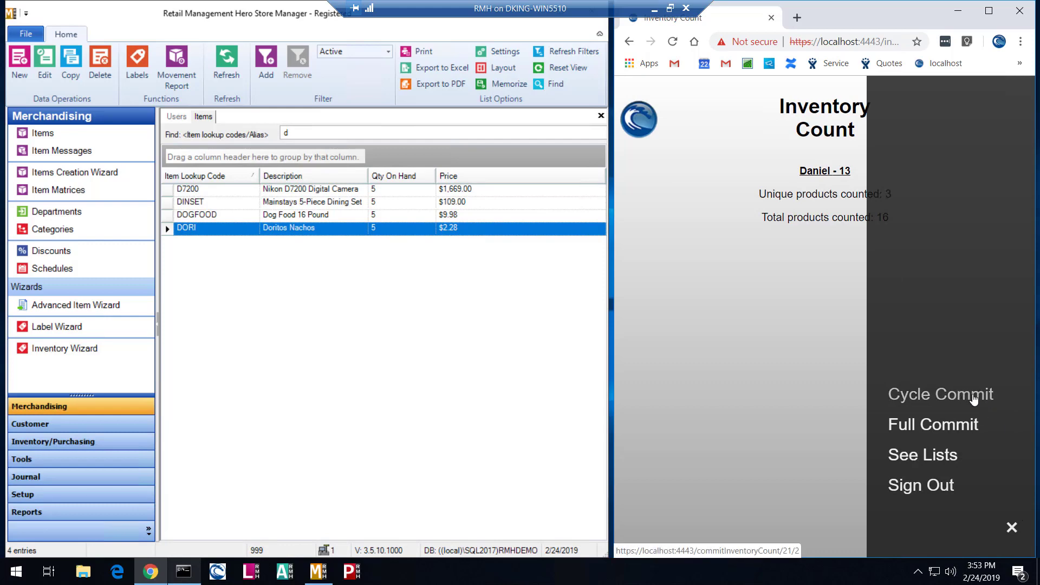
left_click(975, 397)
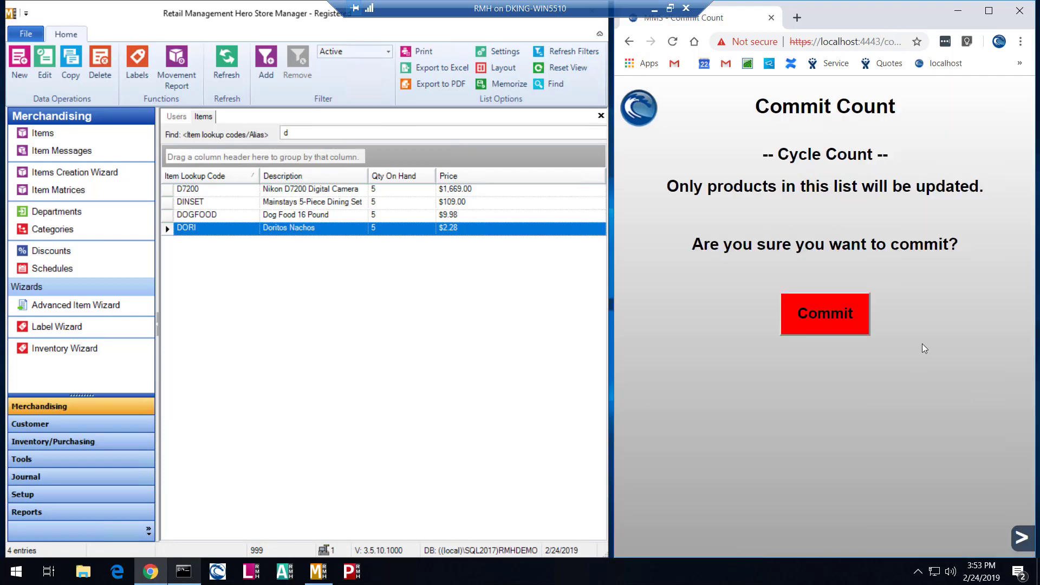
Step: Commit the cycle count and refresh the RMH item list to show DINSET 9, DOGFOOD 3, DORI 4
left_click(843, 320)
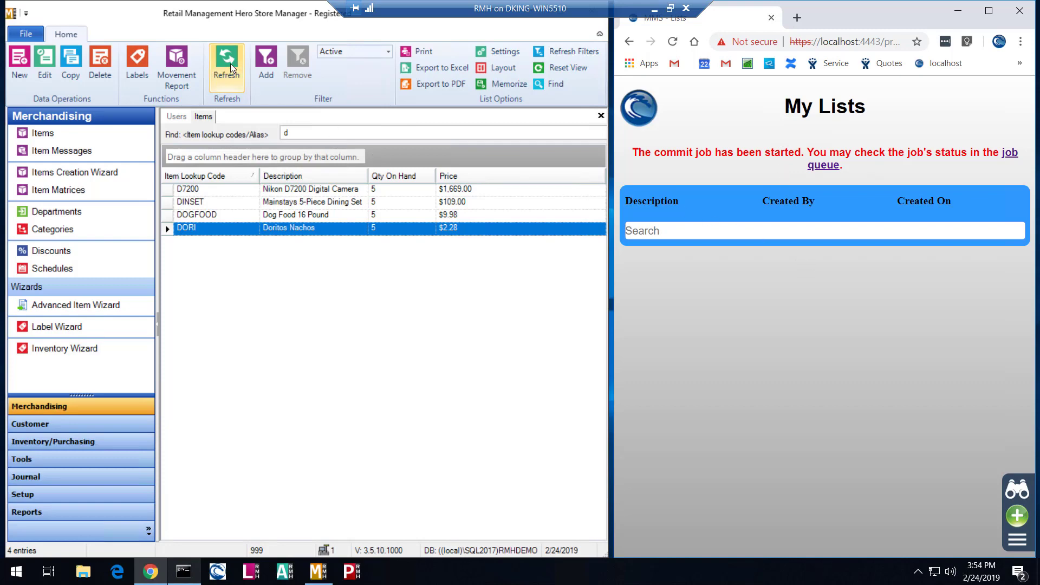
left_click(230, 64)
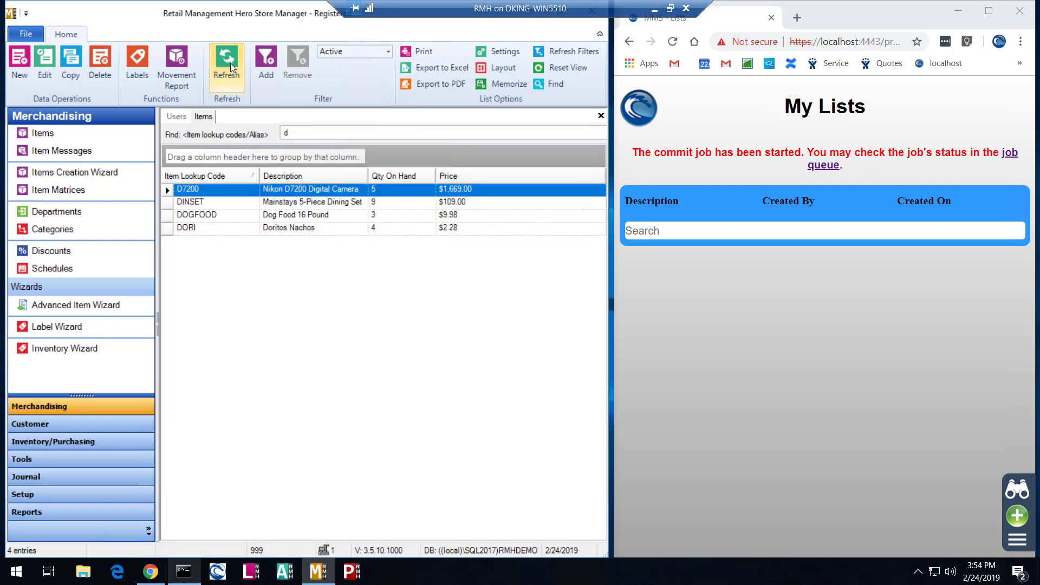
Step: Create a new count list under the suggested name 'Daniel - 14'
left_click(1017, 516)
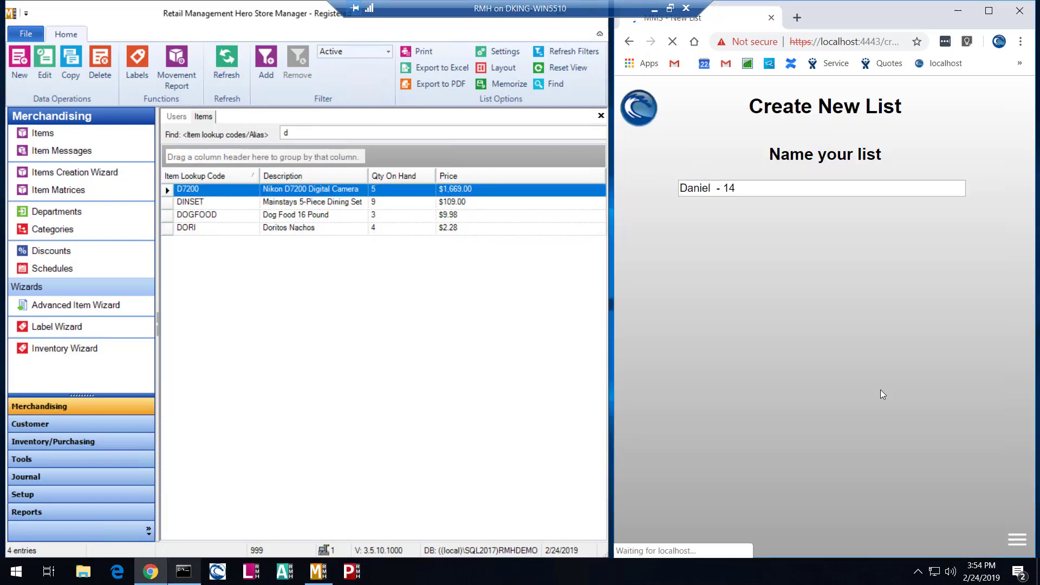
left_click(970, 192)
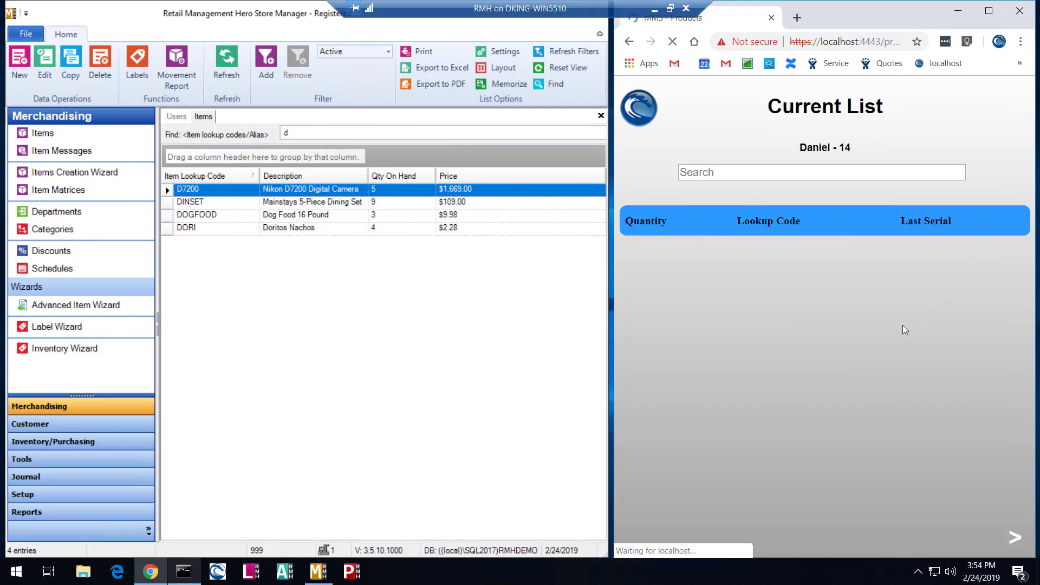
type("DINSET")
Step: Count DINSET 5, DOGFOOD 7 and DORI 5 into the Daniel - 14 list
key("Return")
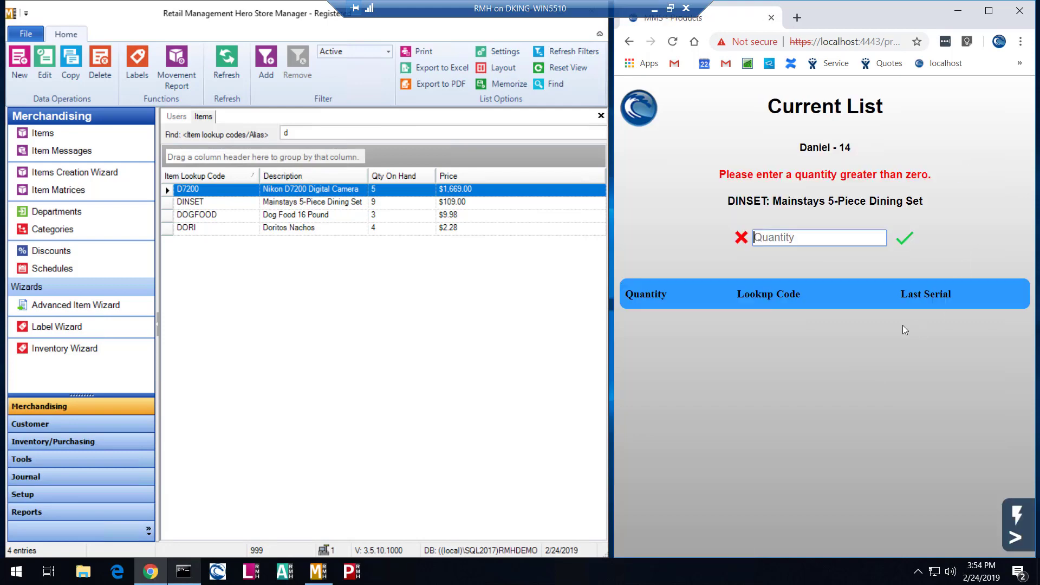
type("5")
key("Return")
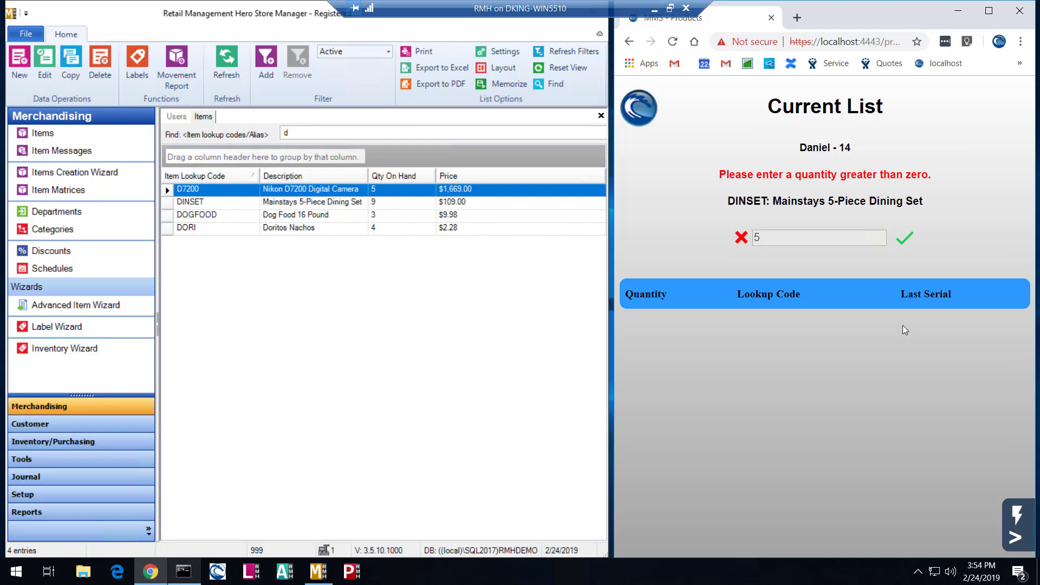
type("dogfood")
key("Return")
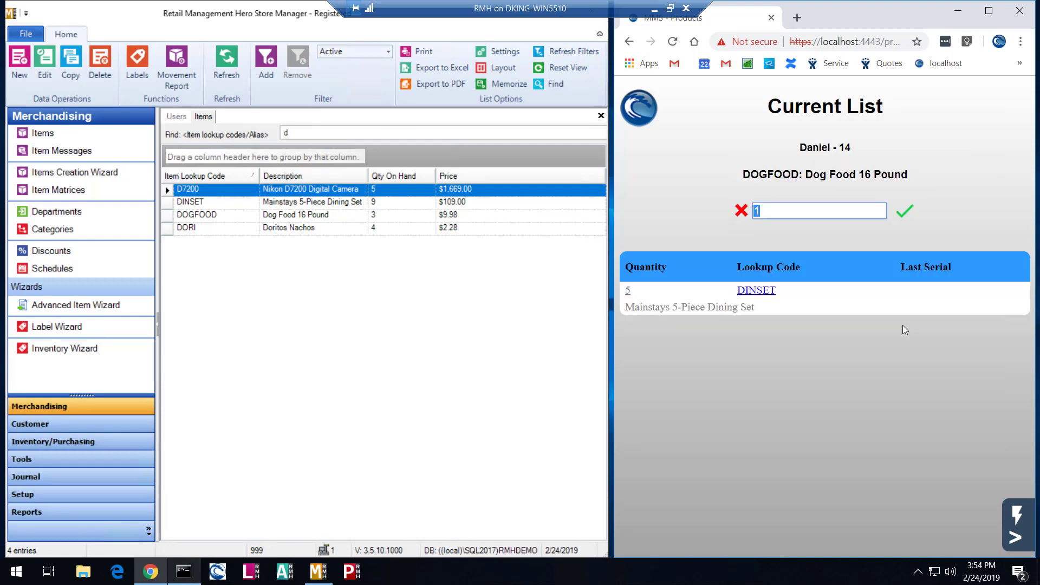
type("7")
key("Return")
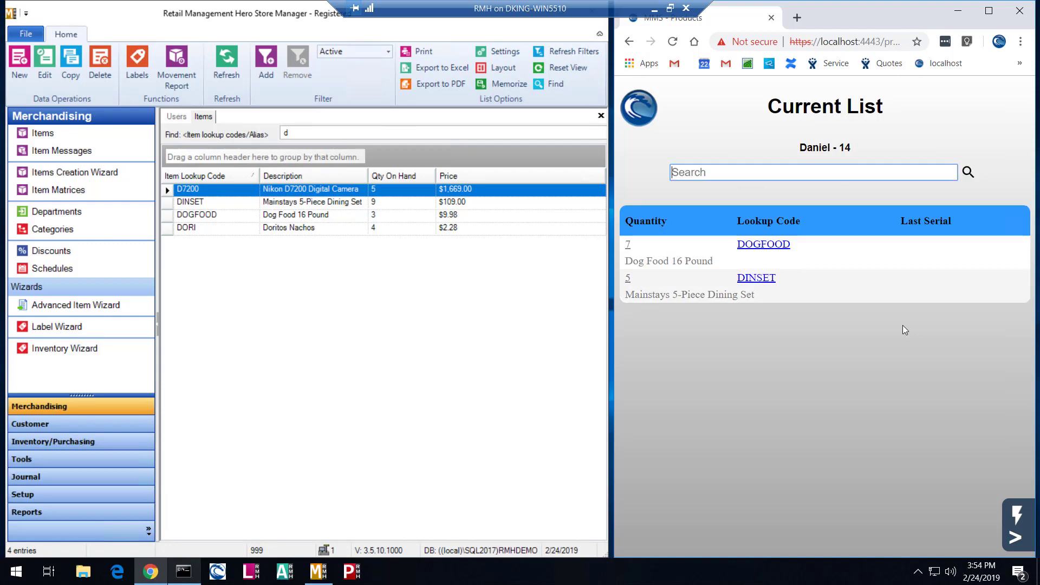
type("dori")
key("Return")
type("5")
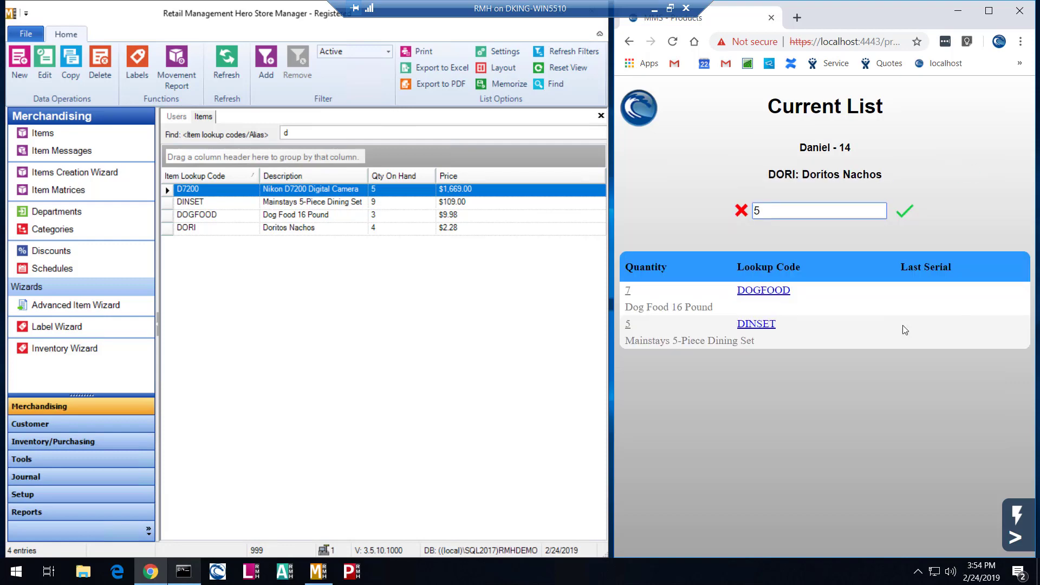
key("Return")
Step: Return to the overview of count lists
left_click(1016, 542)
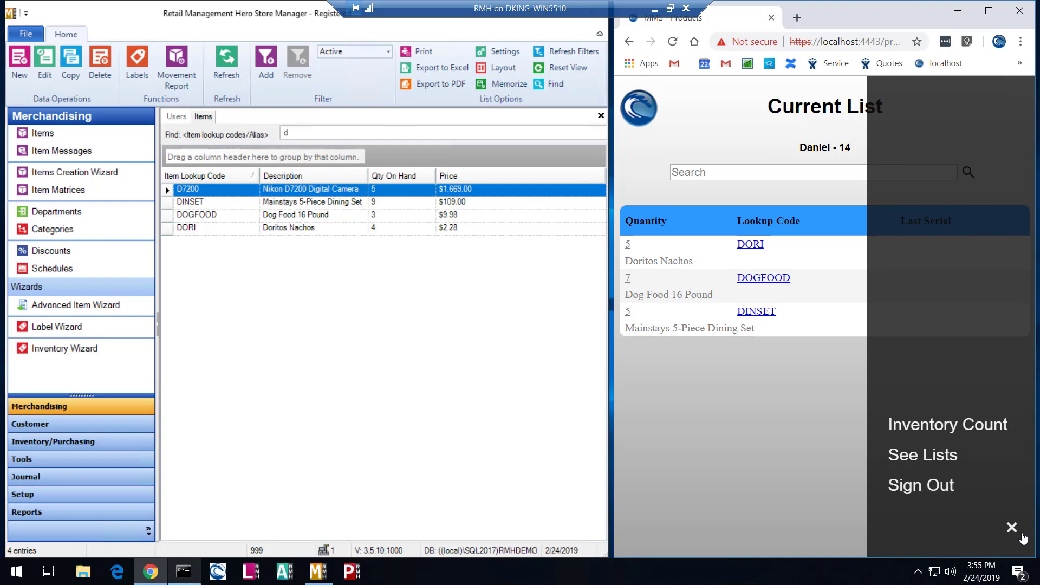
left_click(963, 455)
Step: Create list 'Daniel - 15' and count the D7200 camera by serial 5432, checking its counted serials
left_click(1018, 516)
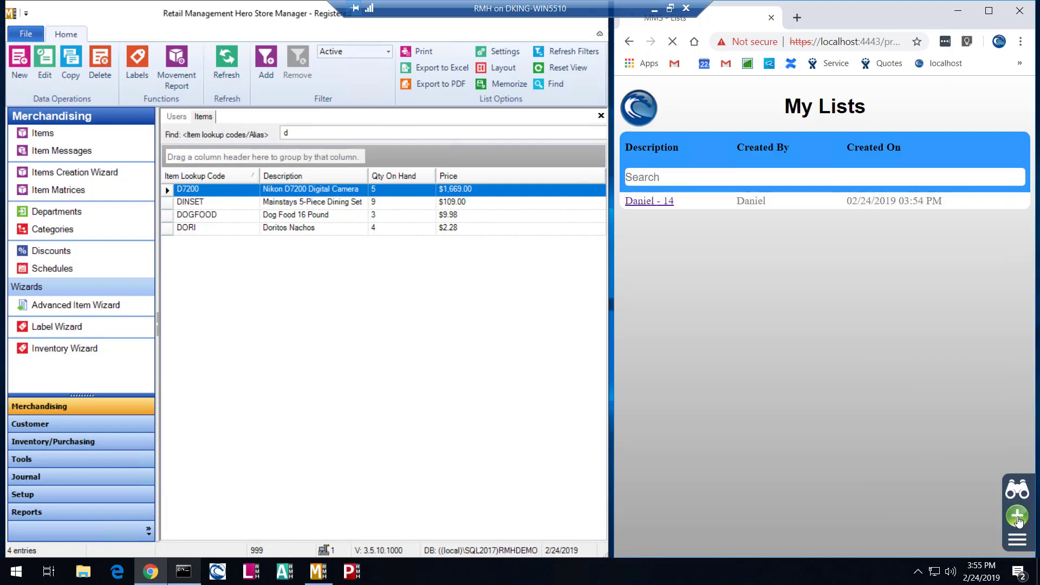
key("Return")
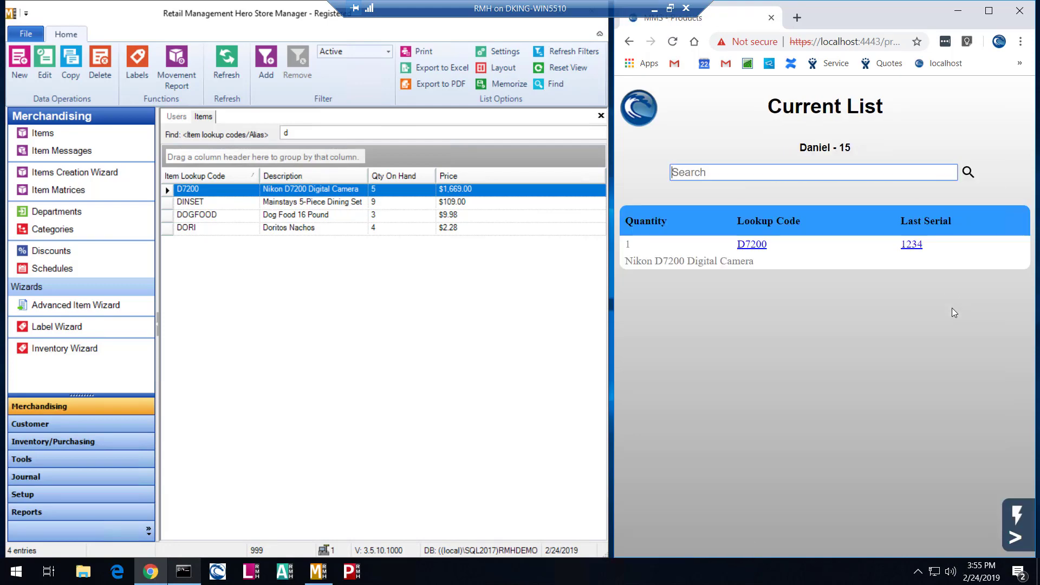
type("D7200")
key("Return")
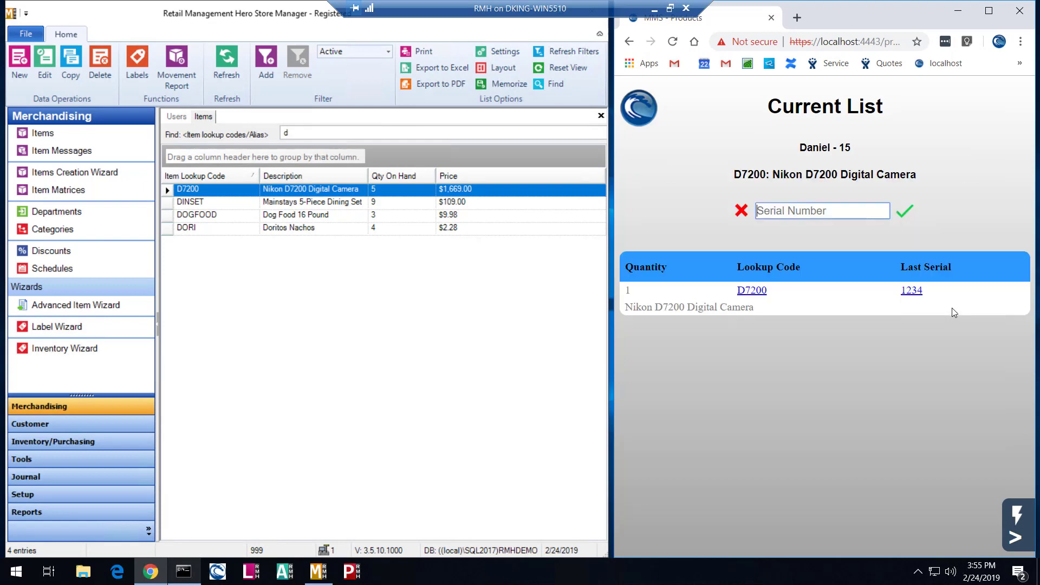
type("5432")
key("Return")
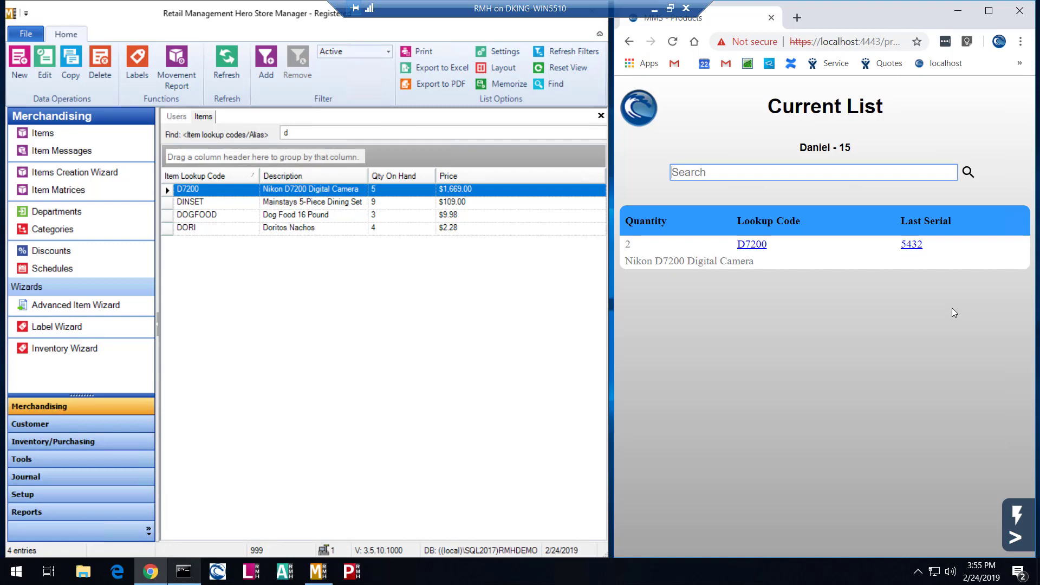
left_click(911, 245)
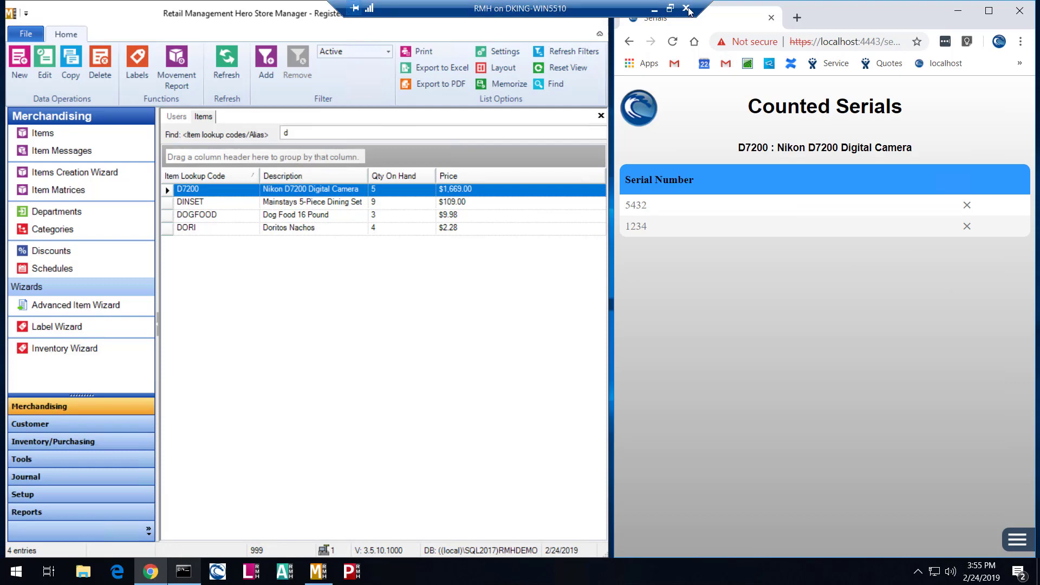
left_click(631, 42)
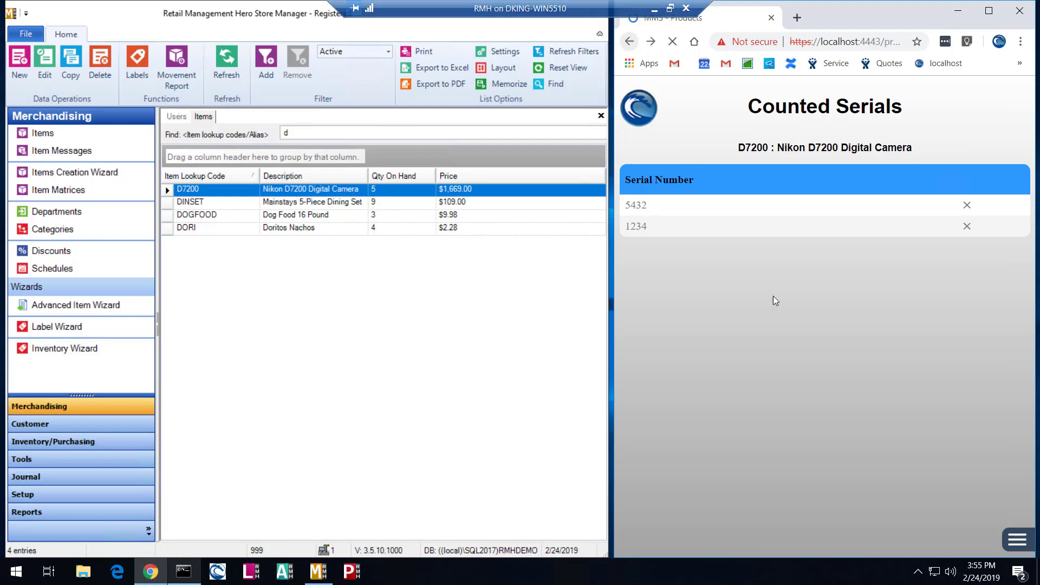
type("dinset")
Step: Add DINSET with quantity 9 and return to the lists overview
key("Return")
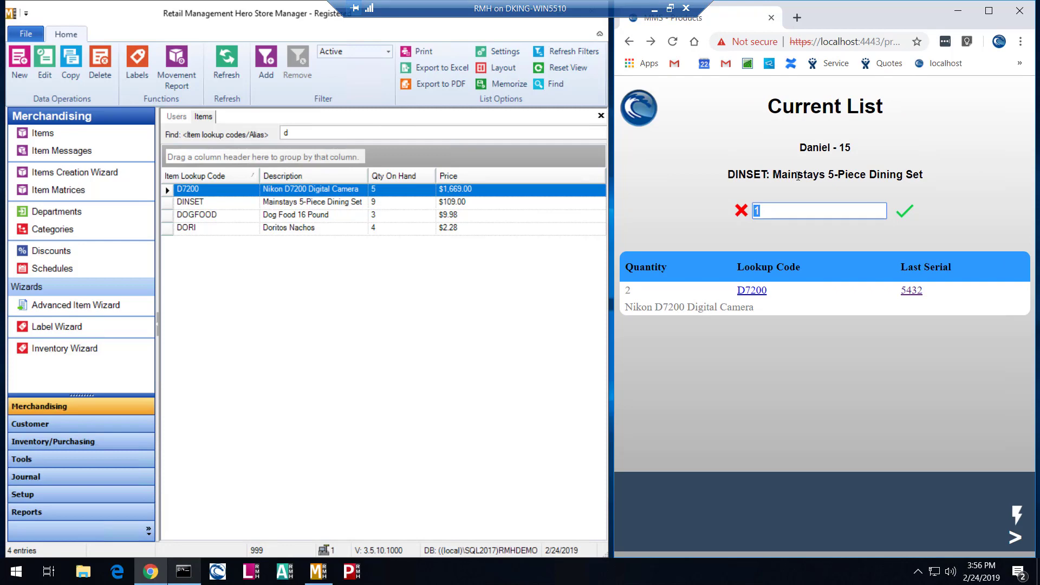
type("9")
key("Return")
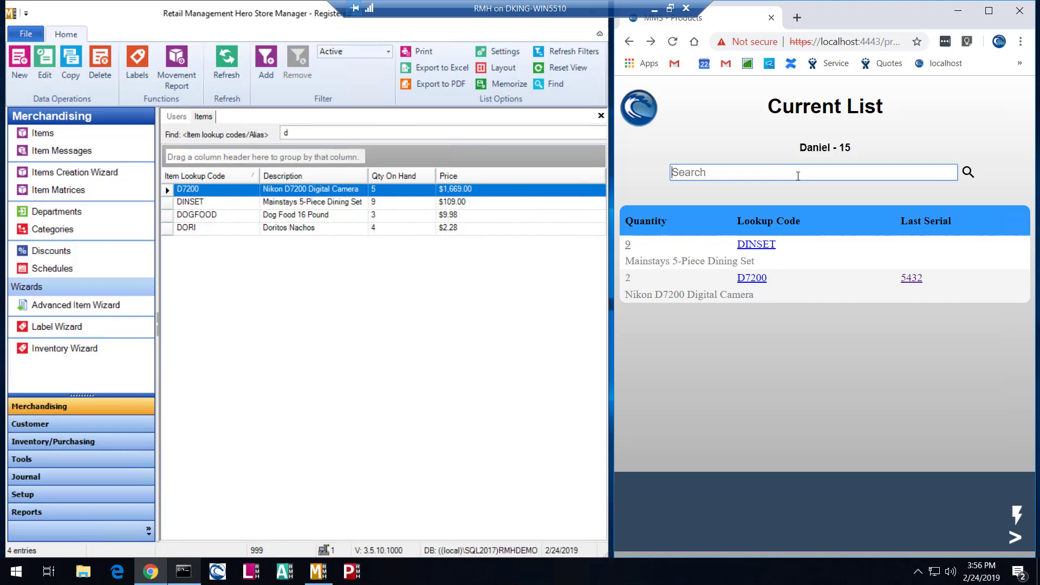
left_click(1013, 537)
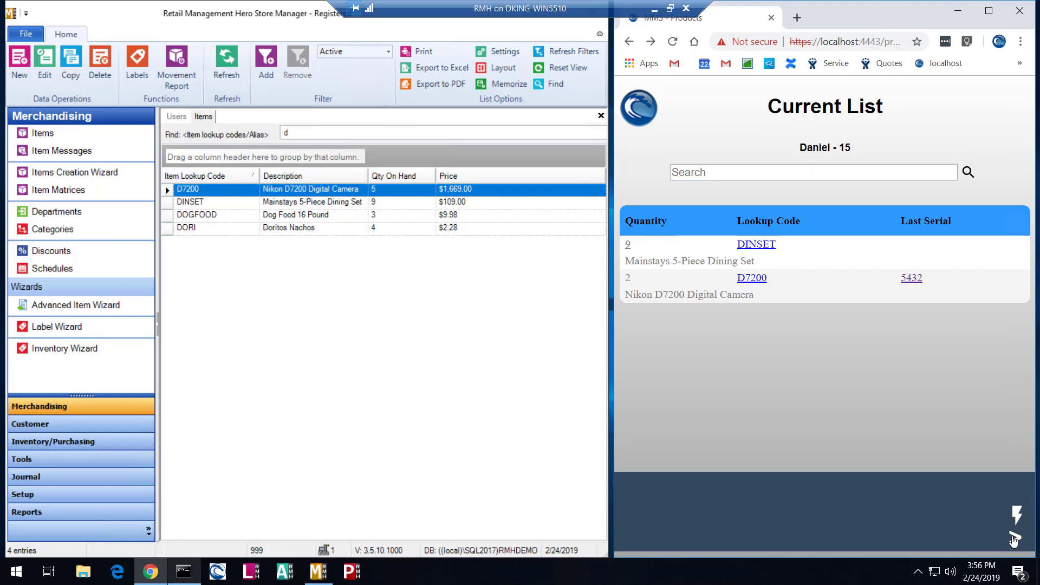
left_click(928, 457)
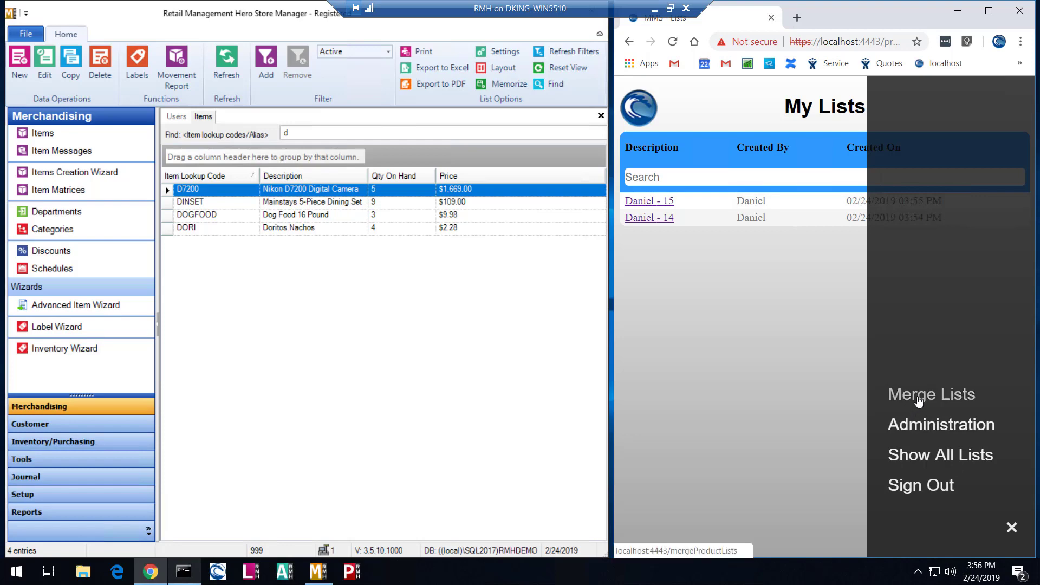
Step: Select both lists on the Merge Lists page and merge them into a new list 'Daniel - 16'
left_click(918, 396)
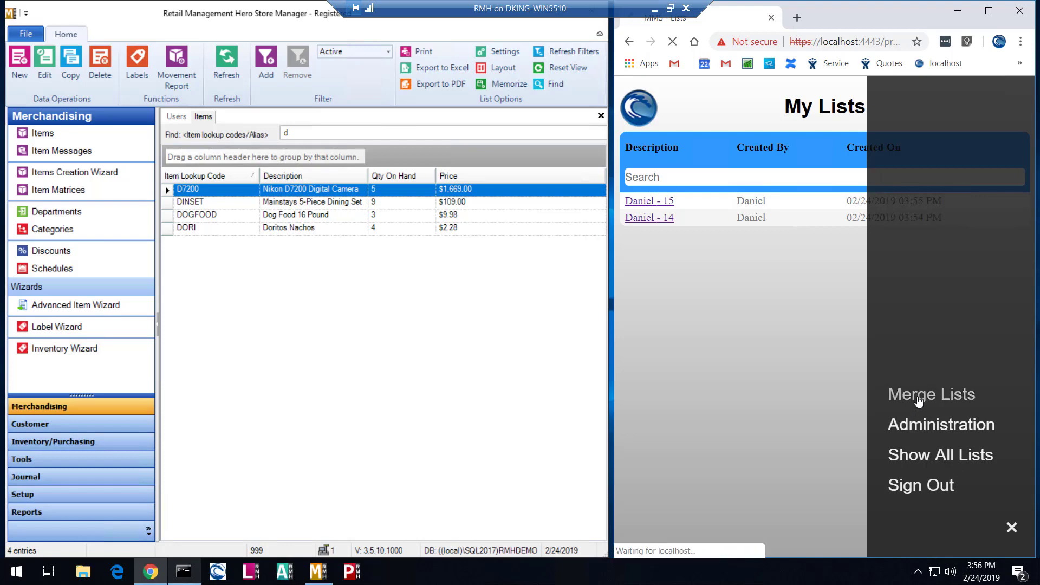
left_click(632, 145)
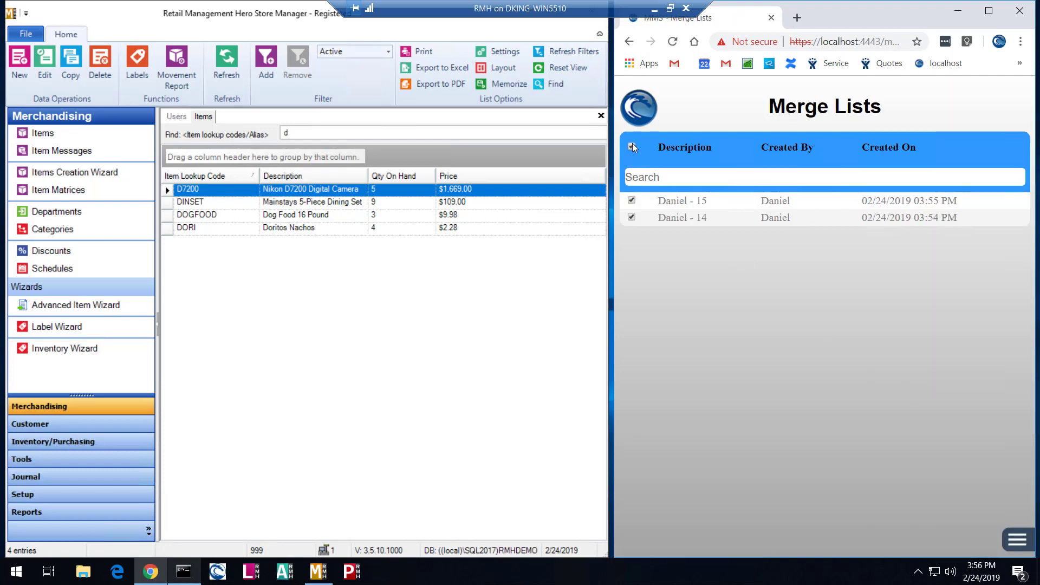
left_click(1016, 541)
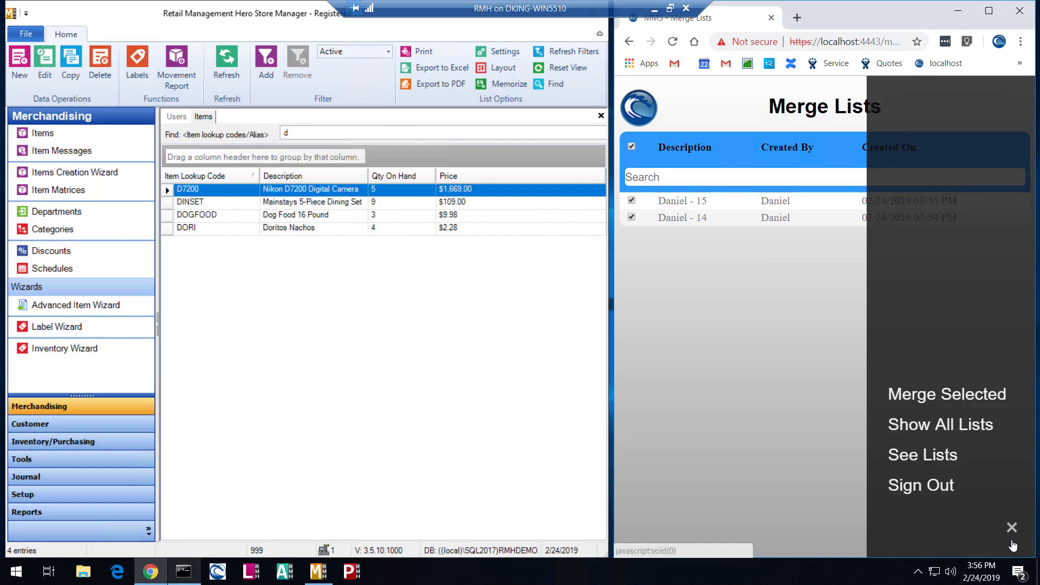
left_click(949, 398)
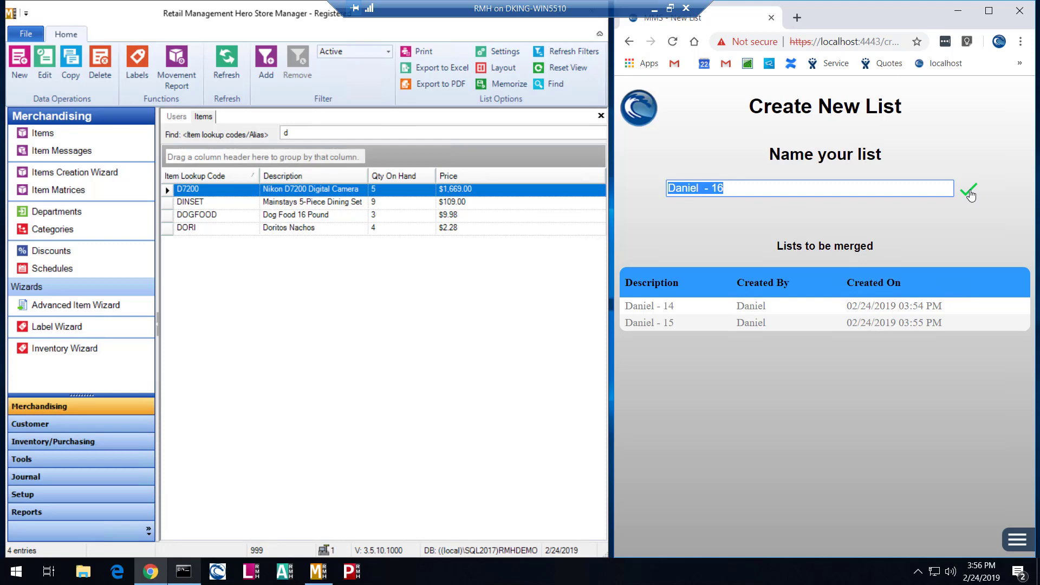
left_click(968, 192)
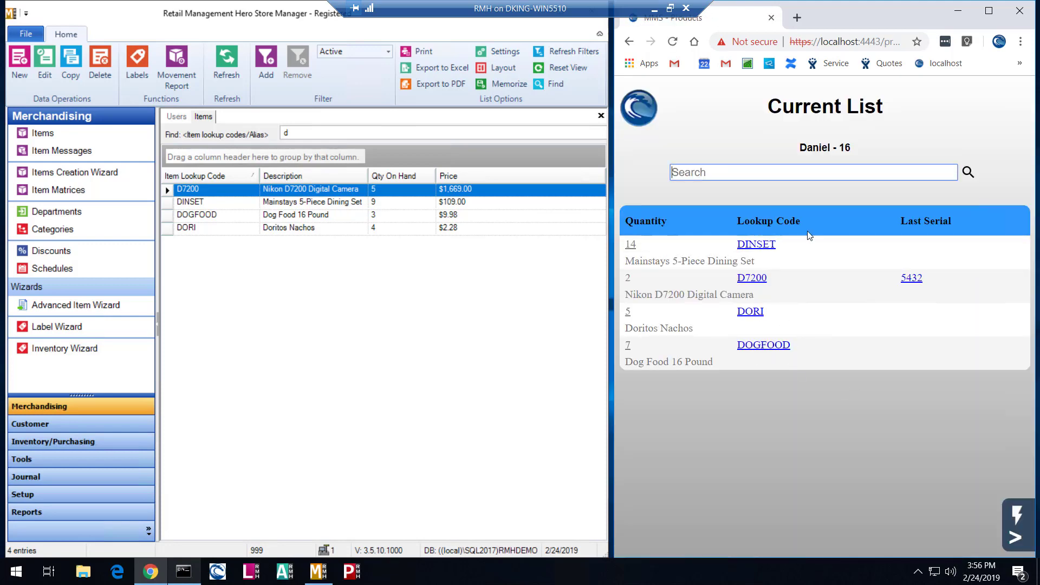
Step: View Daniel - 16's count summary and commit it as a cycle count
left_click(1014, 537)
left_click(975, 430)
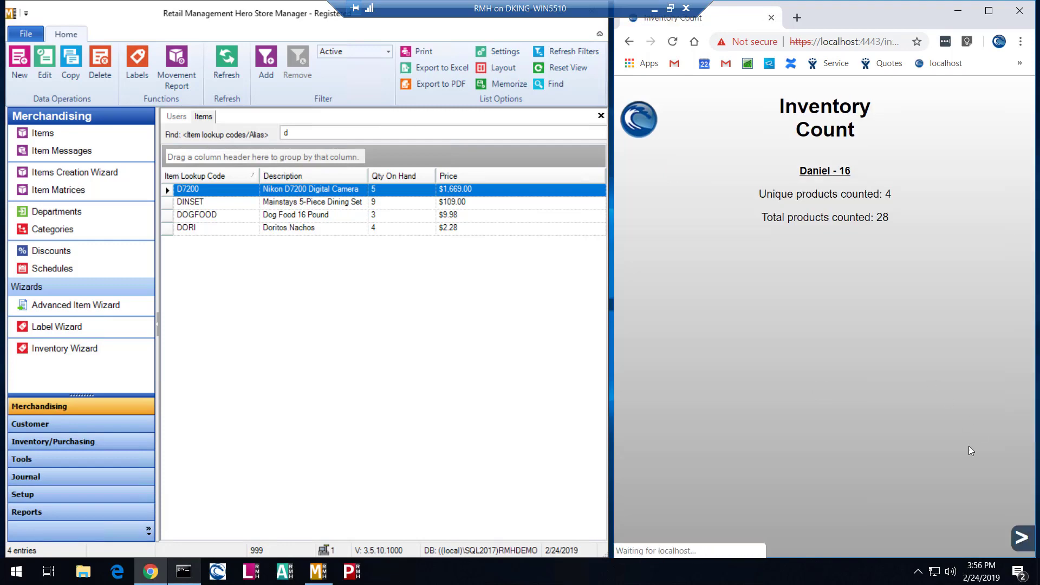
left_click(1022, 539)
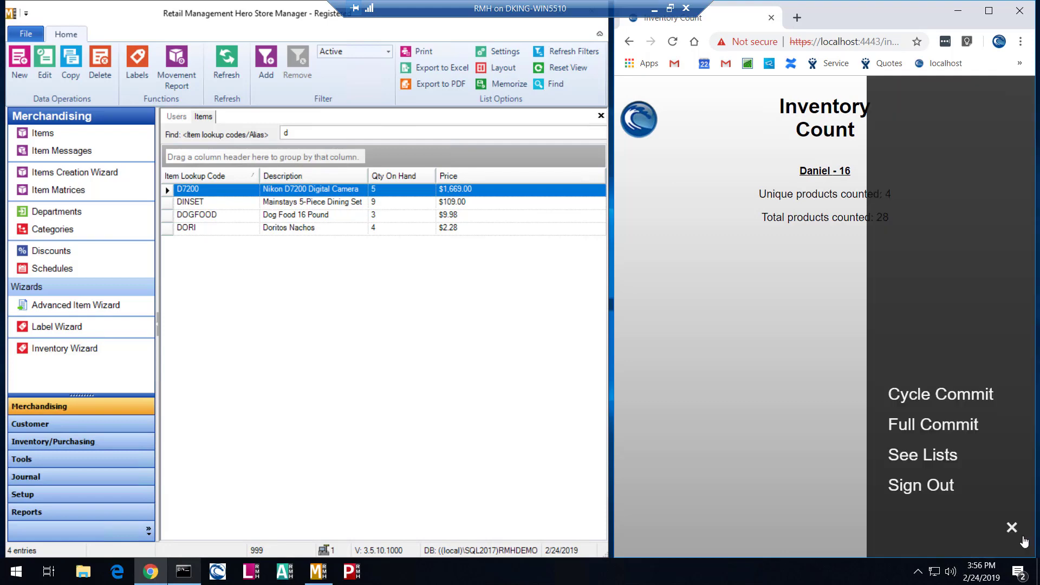
left_click(937, 396)
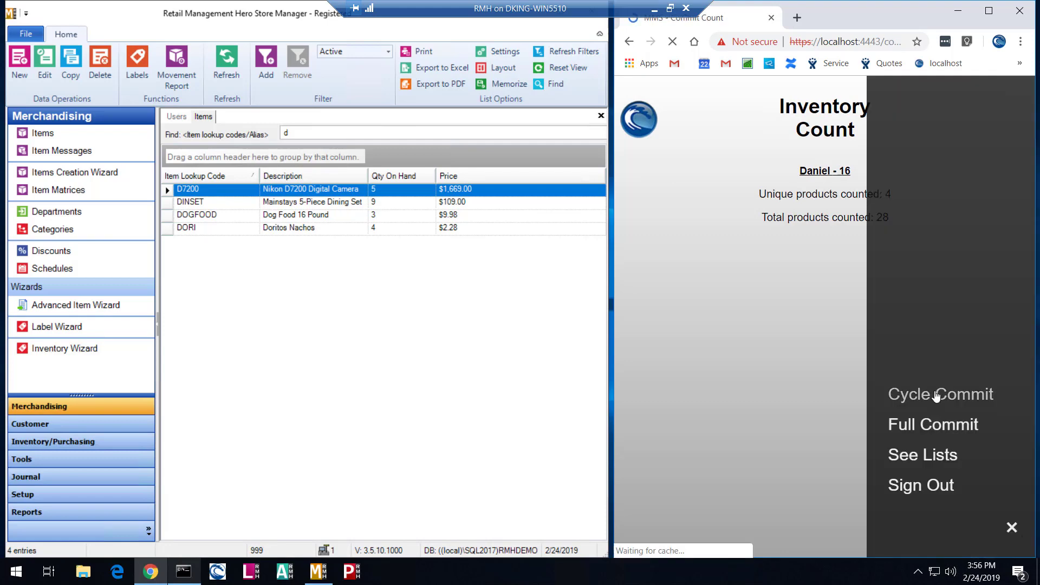
left_click(825, 308)
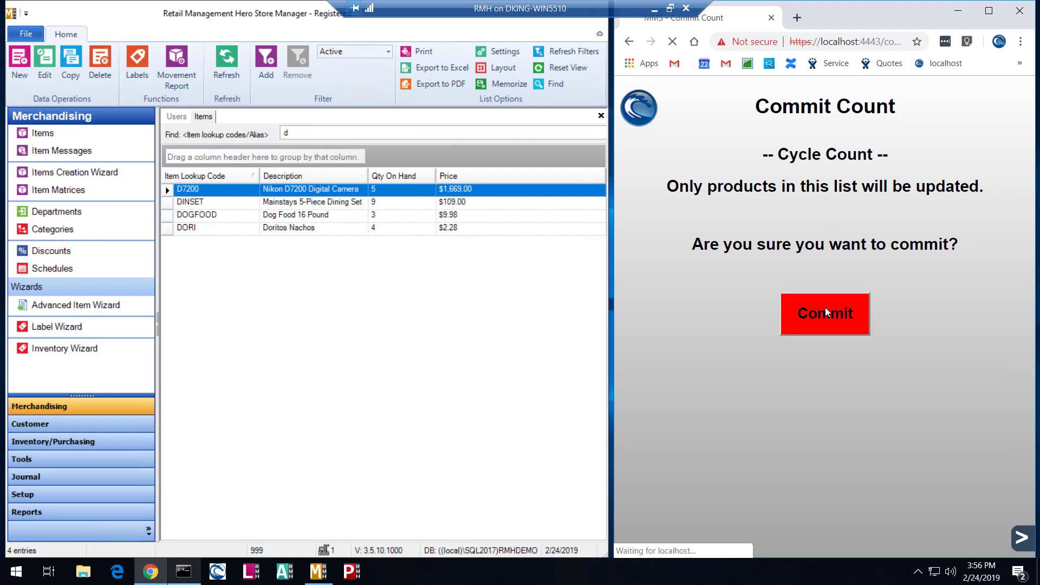
Step: Refresh the RMH Store Manager item list to show the updated quantities
left_click(226, 67)
left_click(226, 67)
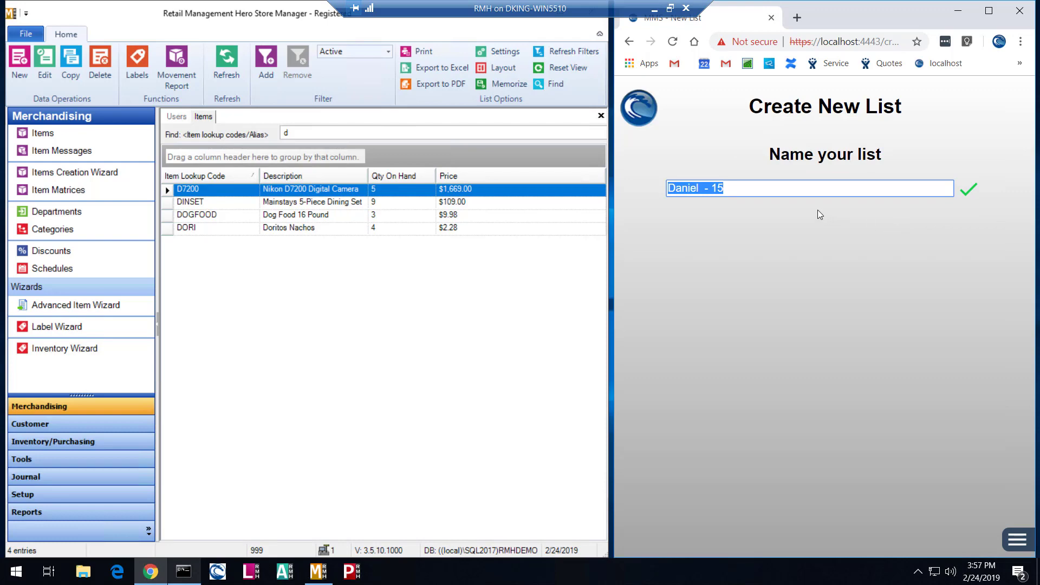
Step: Rename the new list to 'Daniel - 17' and create it
left_click(793, 194)
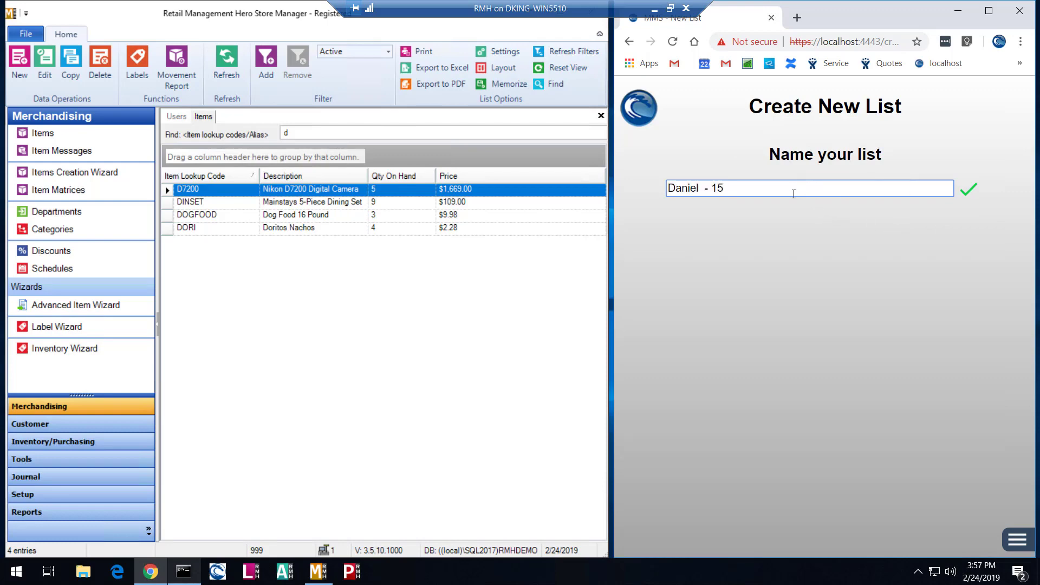
key("BackSpace")
type("7")
left_click(966, 192)
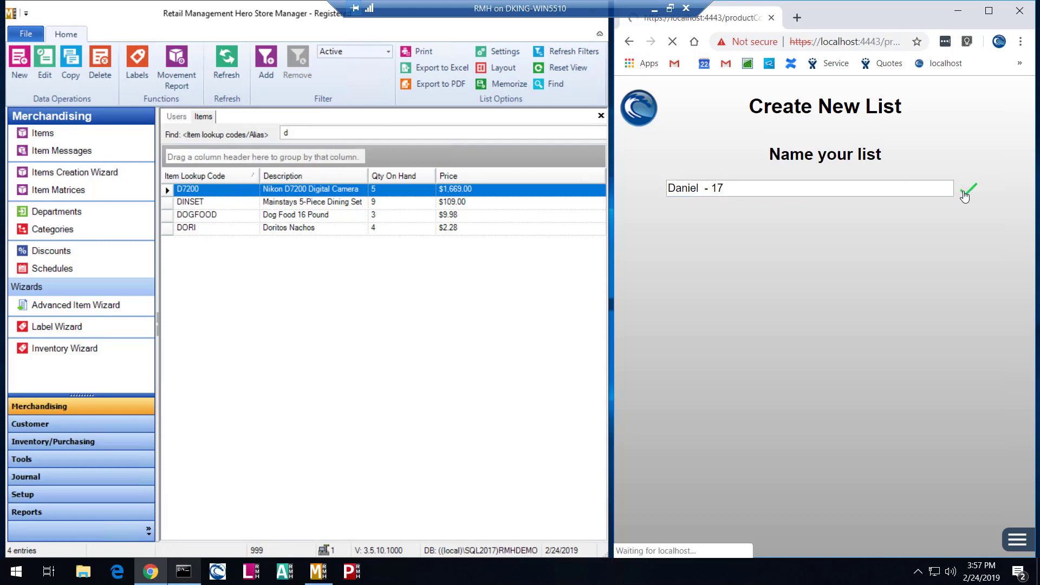
type("DINSET")
Step: Count DINSET at 15 and view the summary: 1 unique product, 15 total
key("Return")
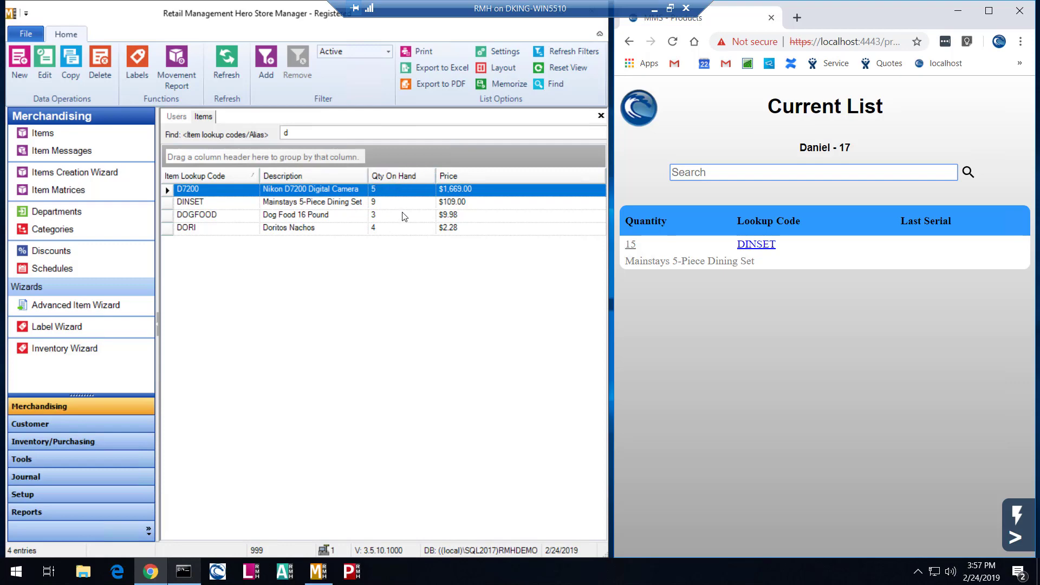
left_click(1014, 523)
left_click(960, 429)
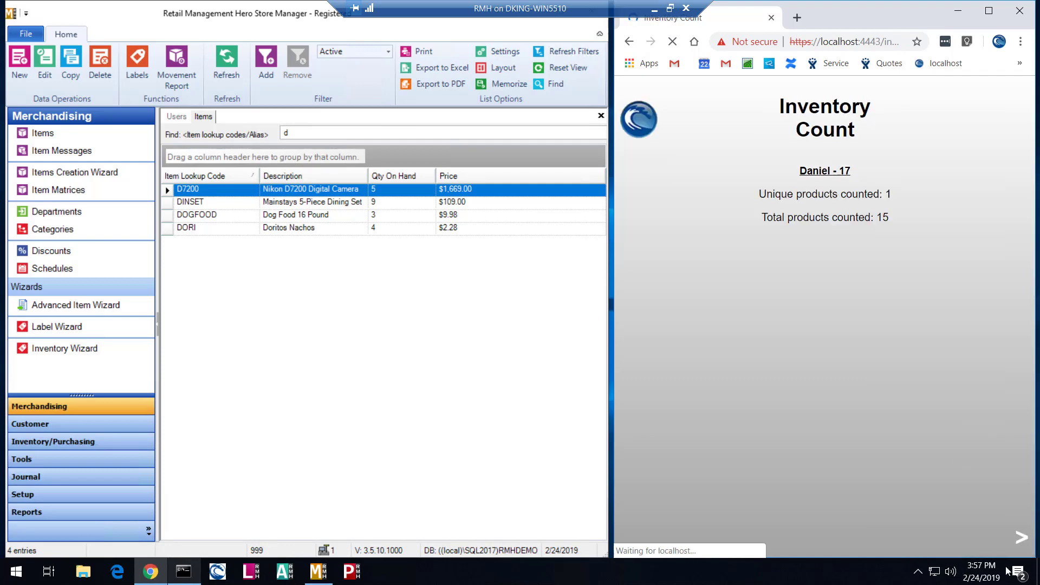
Step: Commit the Daniel - 17 list as a full count
left_click(1020, 538)
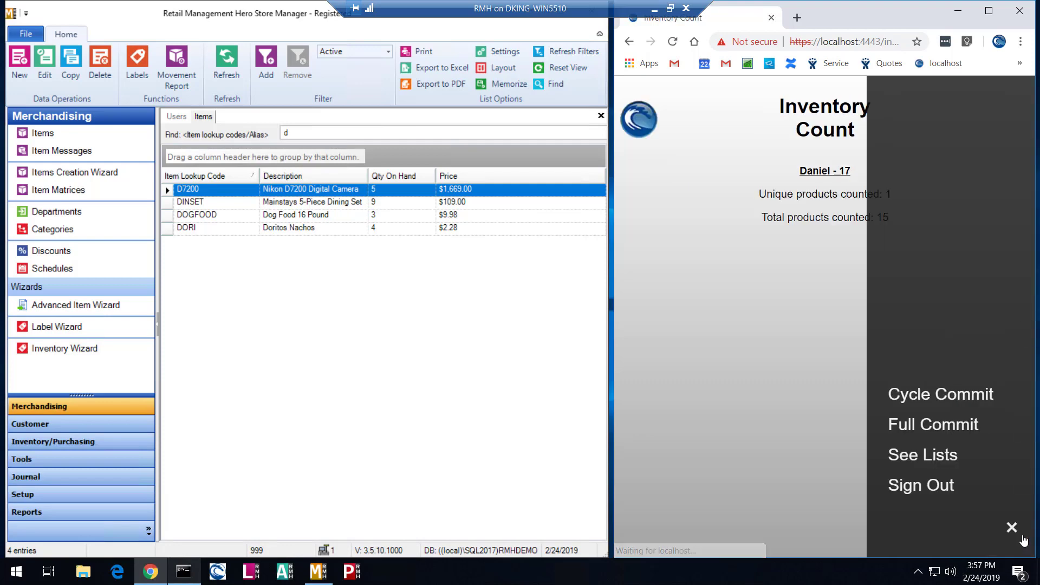
left_click(940, 431)
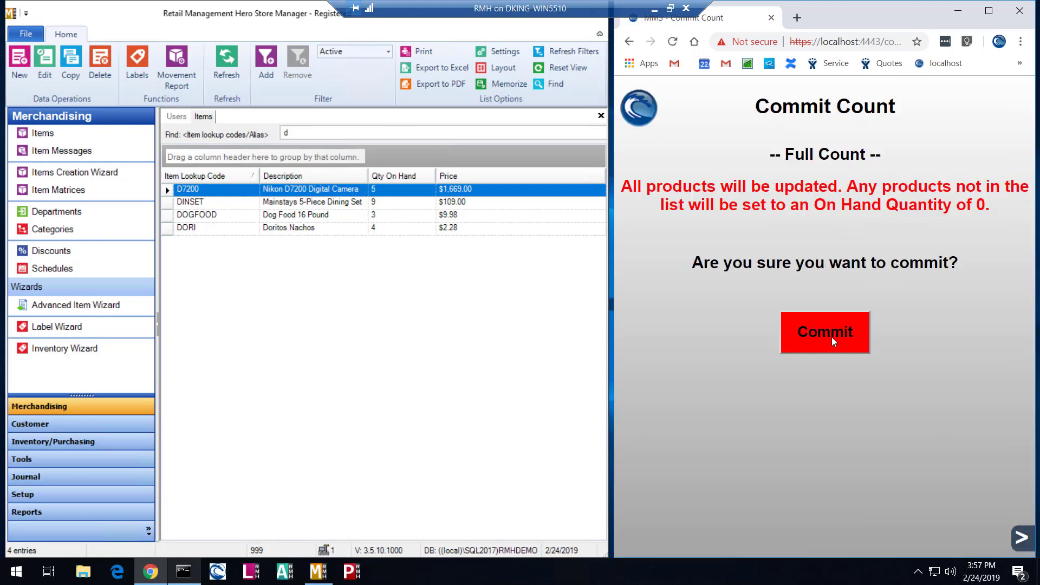
left_click(831, 337)
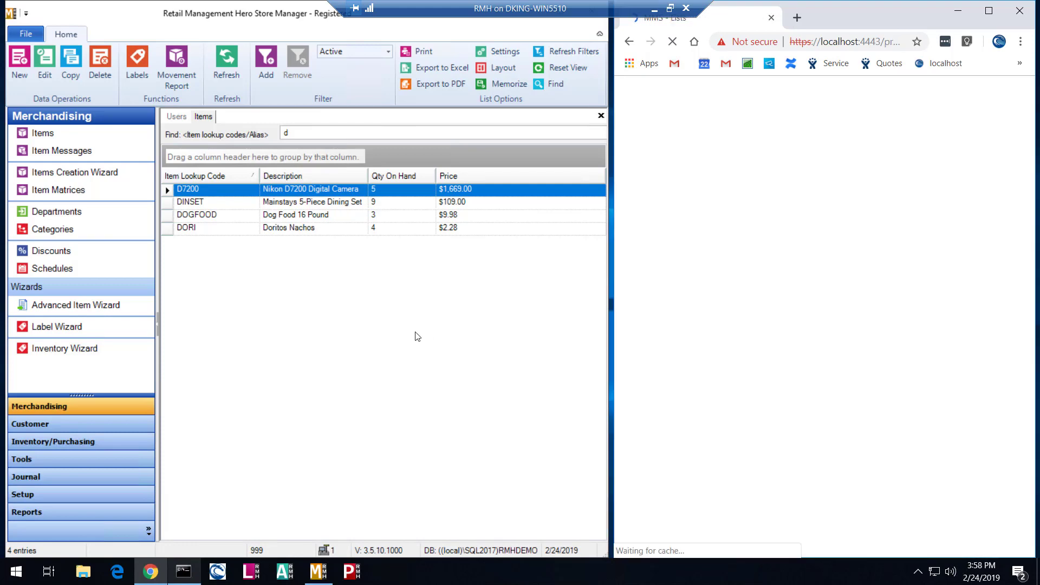
Step: Refresh Store Manager to show DINSET at 15 and look up DINSET's product details
left_click(227, 67)
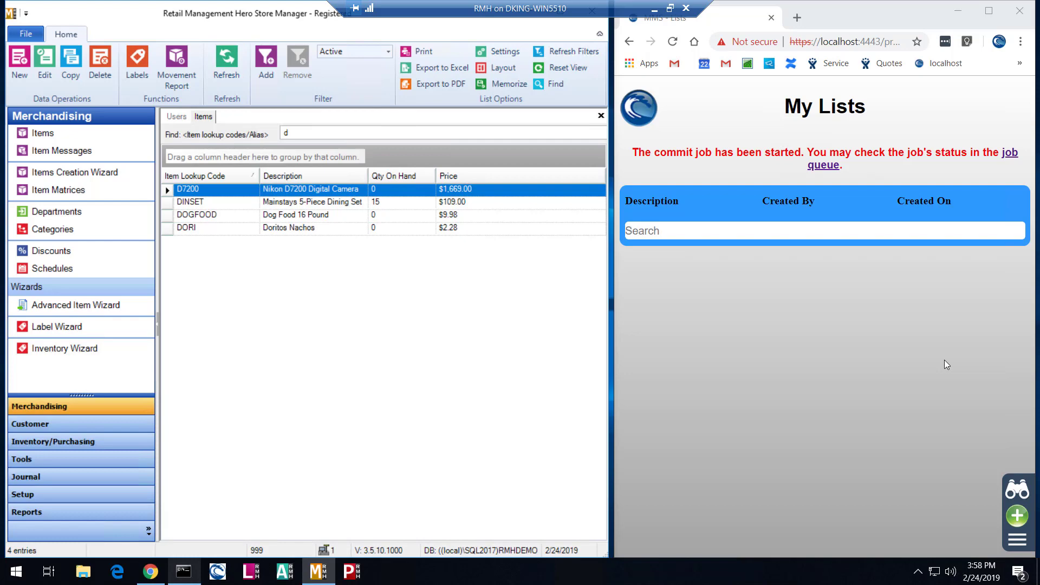
left_click(1020, 489)
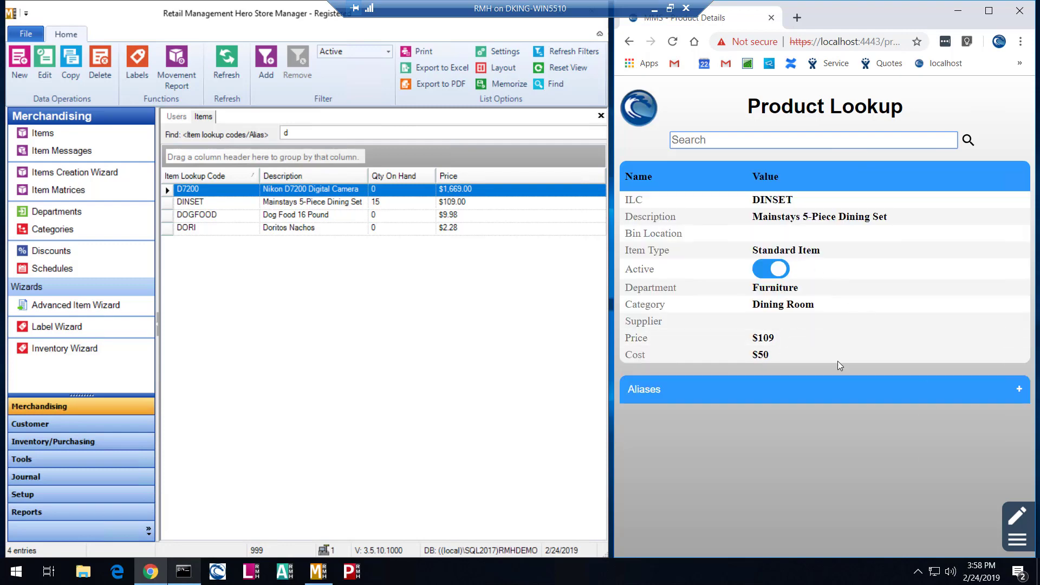
Step: Expand the Aliases section of the DINSET product details, which lists no aliases yet
left_click(1021, 392)
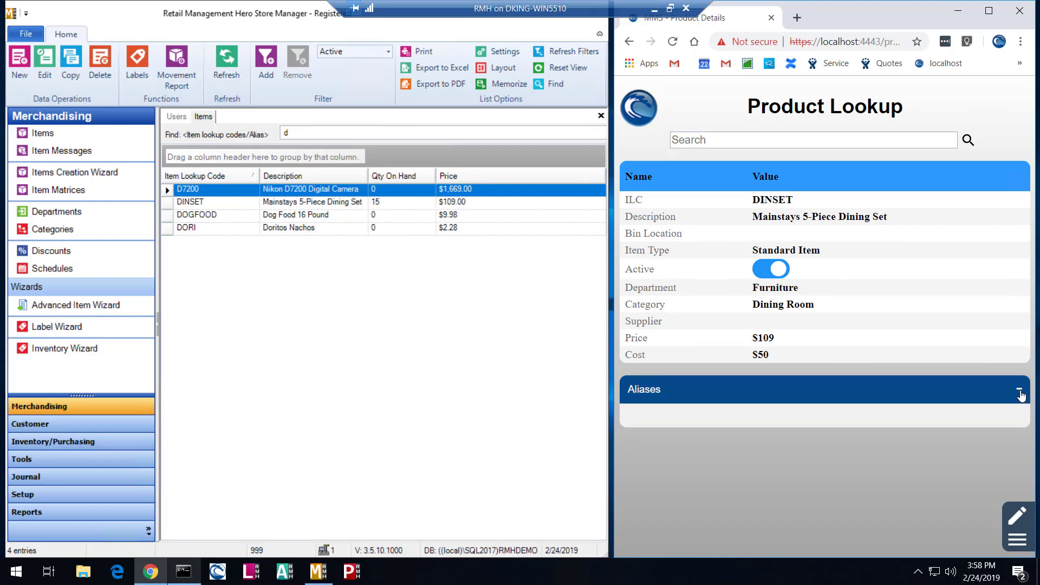
left_click(1020, 393)
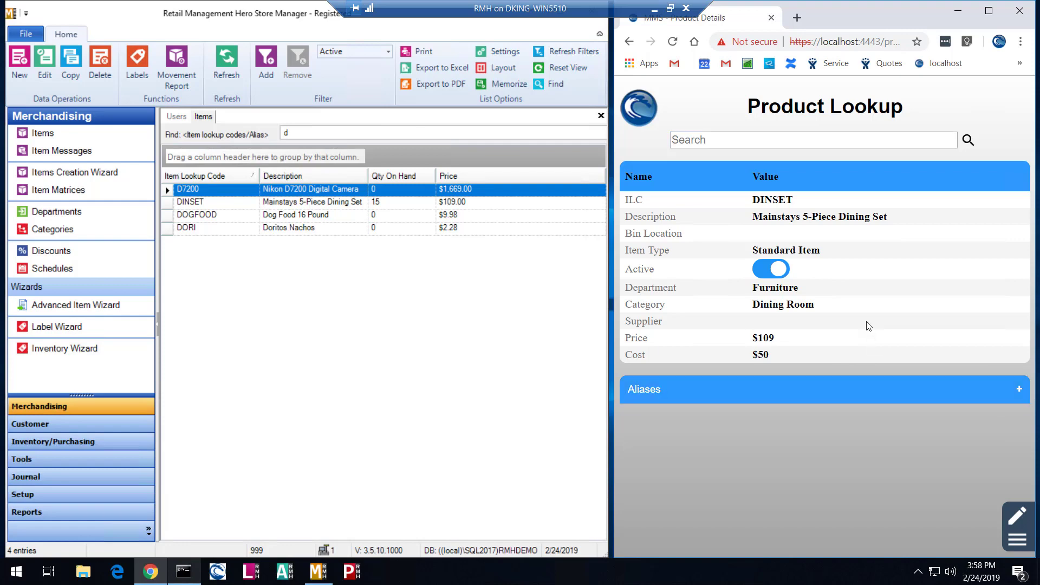
left_click(1019, 394)
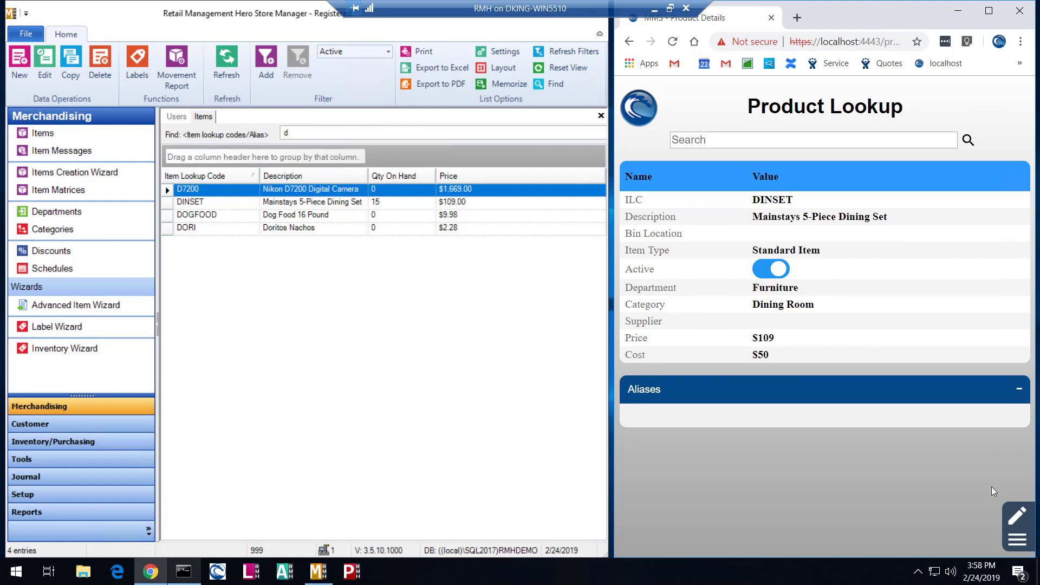
left_click(1018, 516)
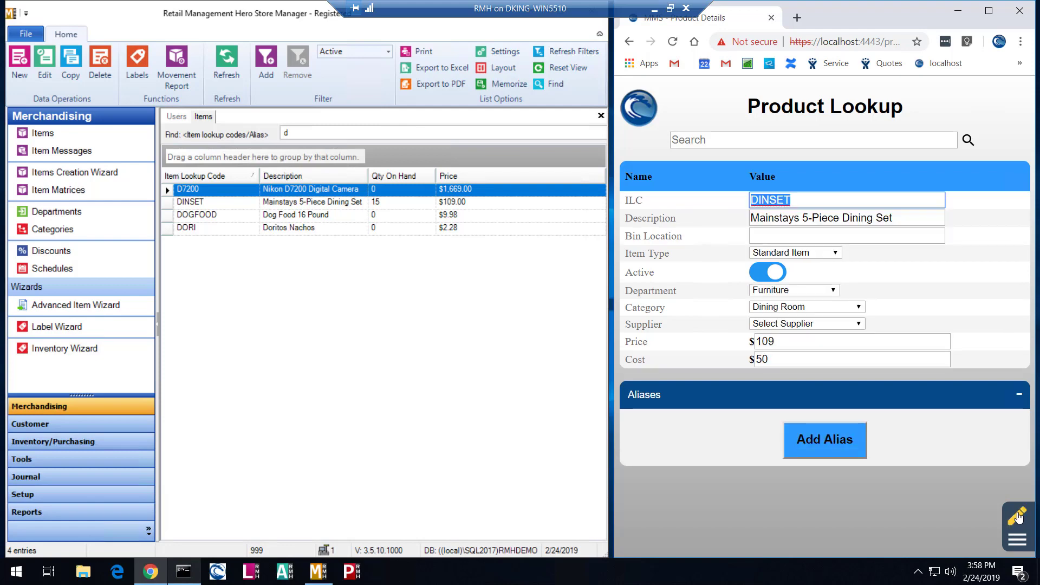
left_click(838, 446)
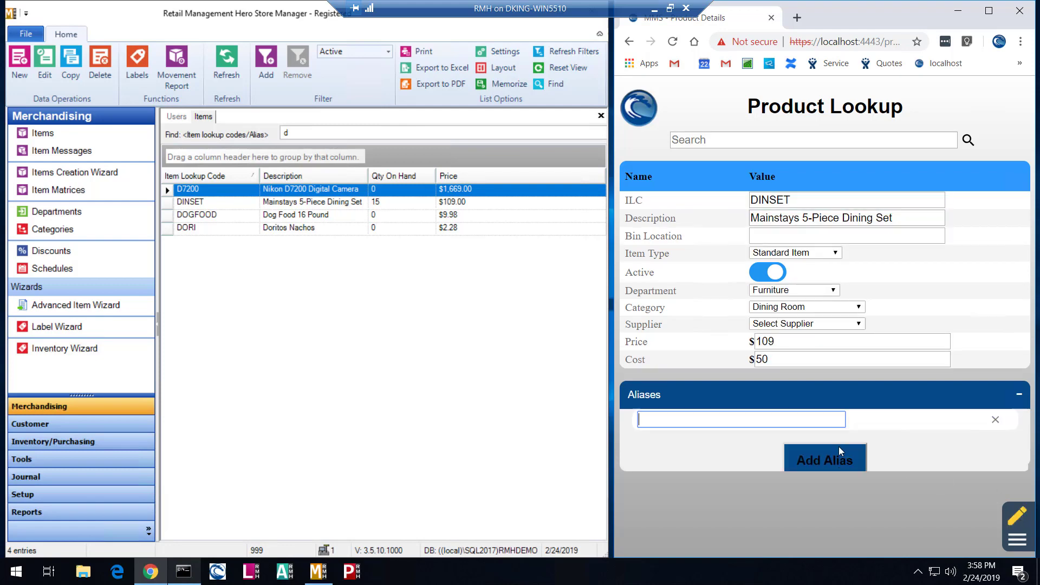
type("650230110118")
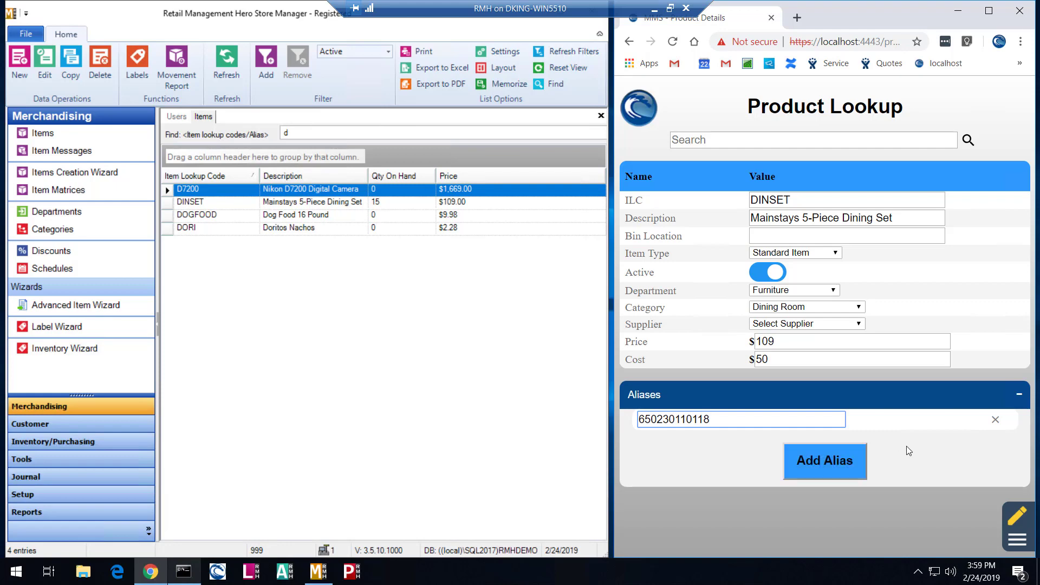
left_click(835, 459)
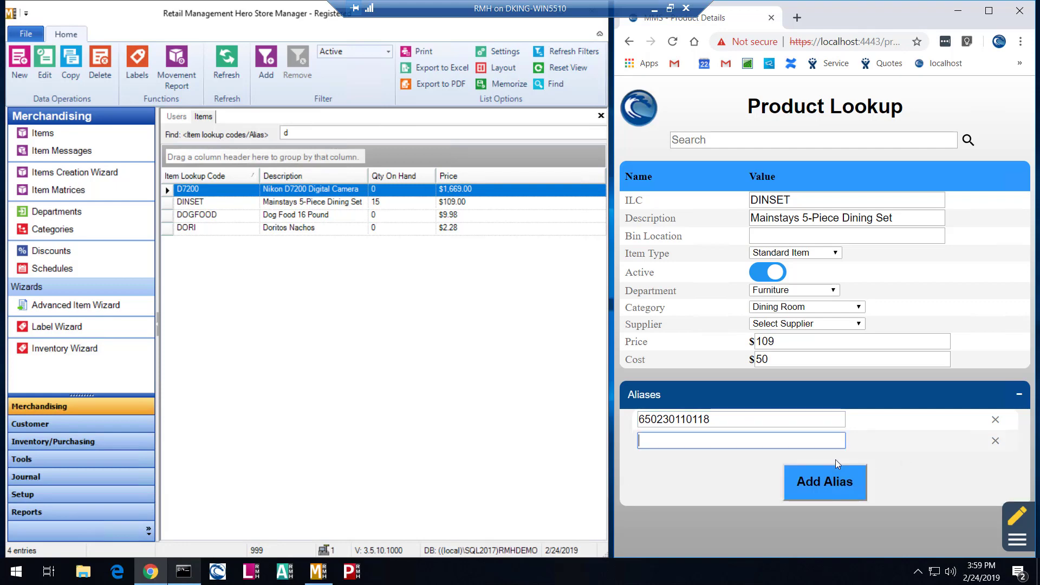
left_click(1016, 518)
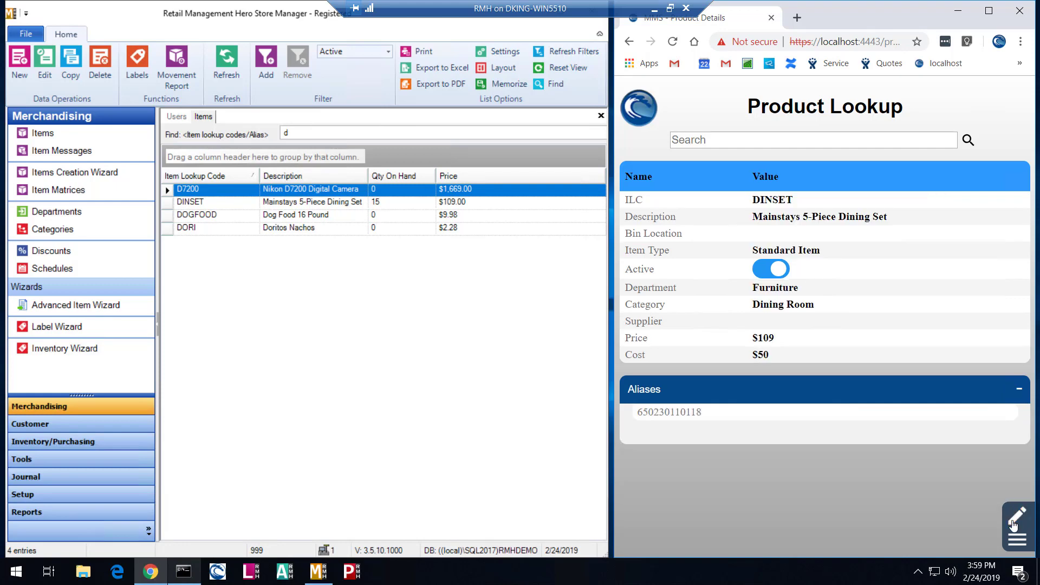
left_click(707, 146)
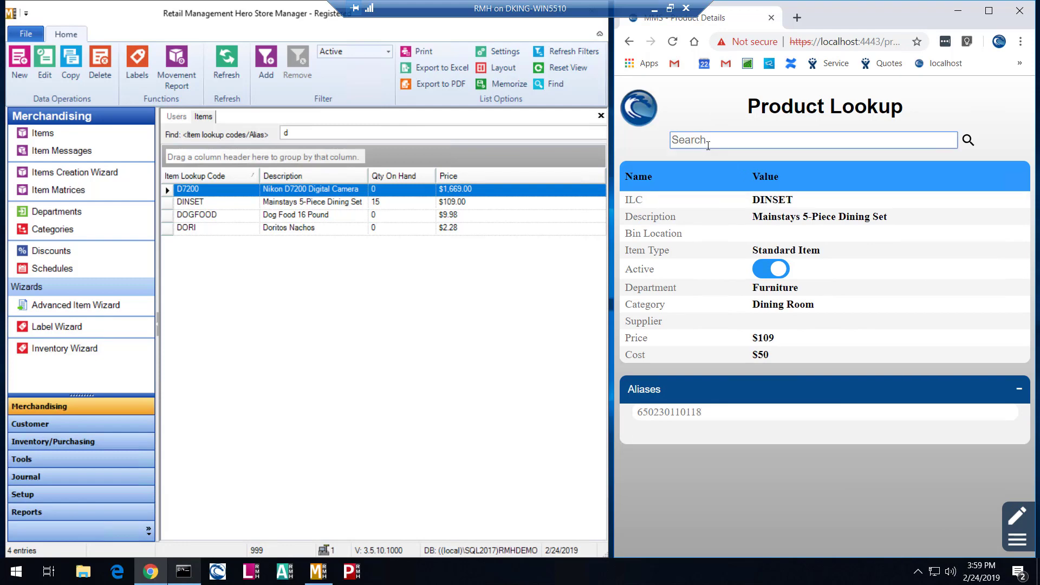
type("650230110118")
key("Return")
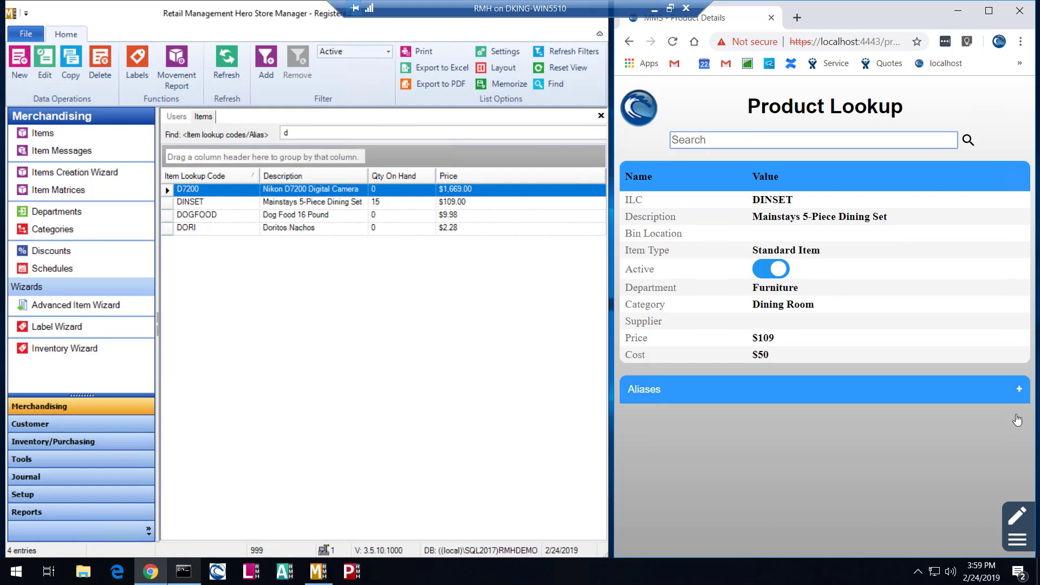
Step: Change the DINSET price from 109 to 199 and save it
left_click(1017, 515)
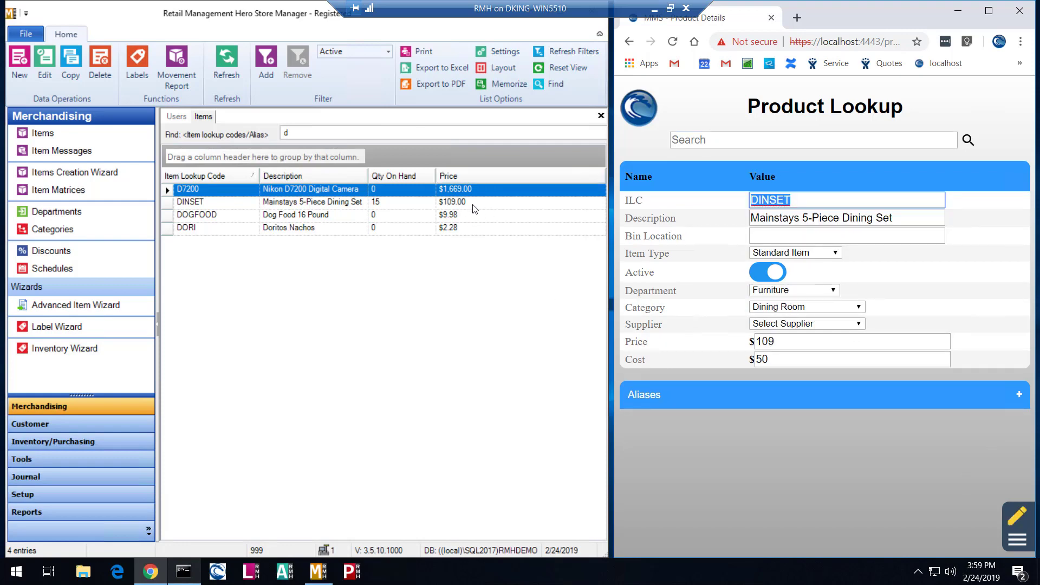
left_click(780, 342)
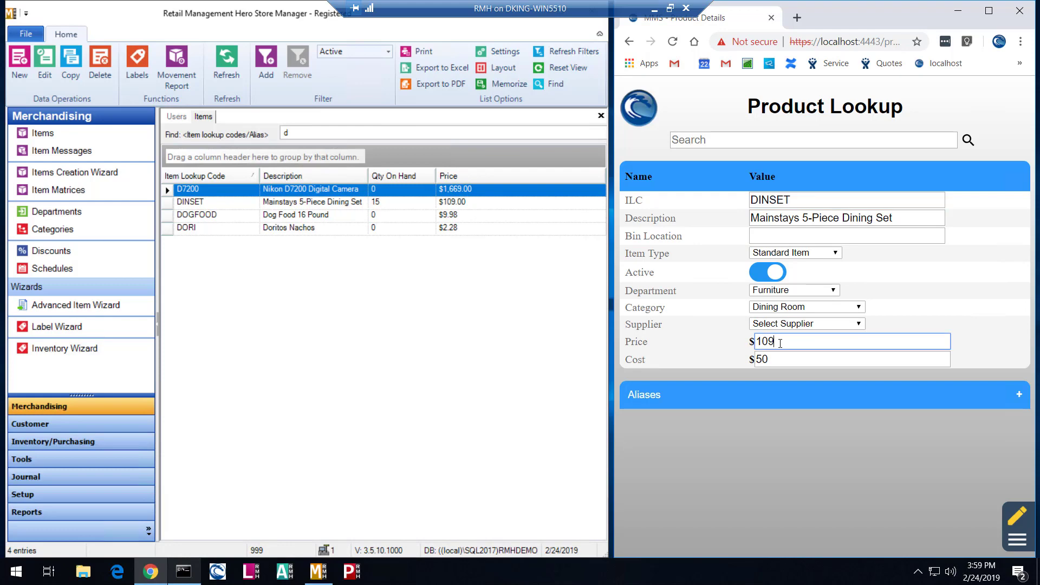
key("BackSpace")
key("BackSpace")
key("BackSpace")
type("199")
key("Return")
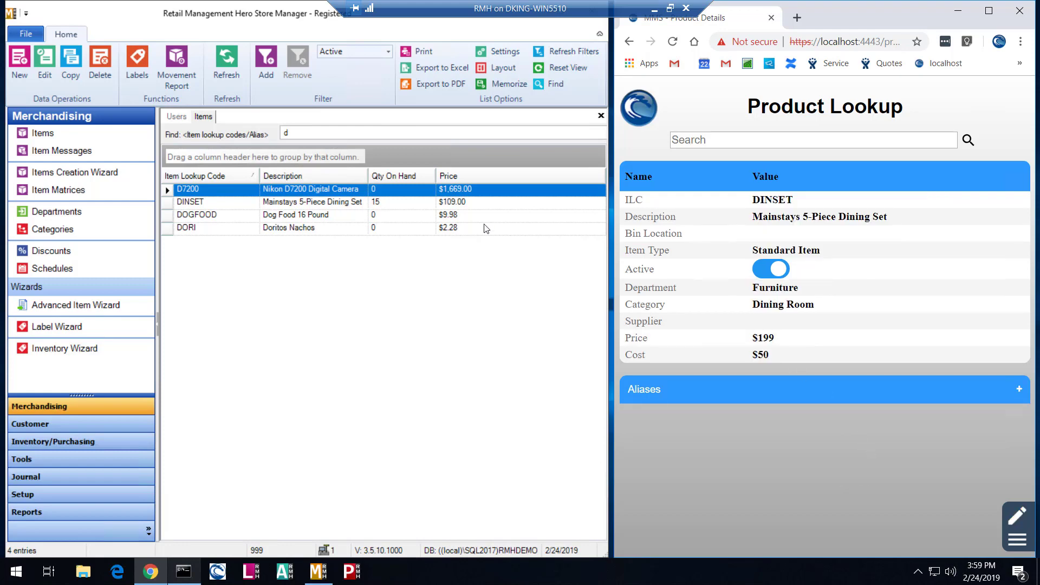
Step: Refresh Store Manager's item list and select DINSET showing $199.00
left_click(227, 58)
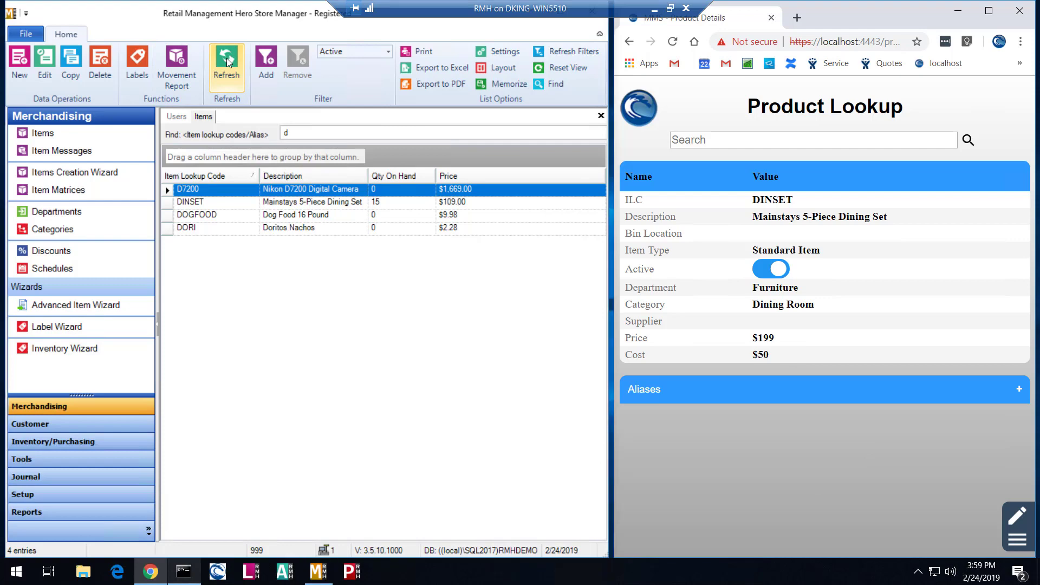
left_click(460, 208)
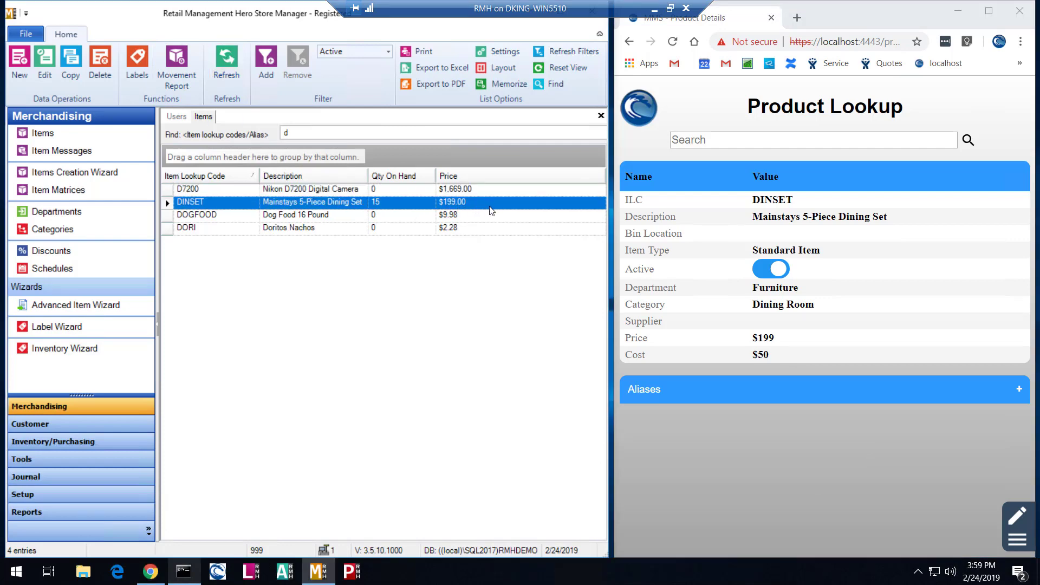